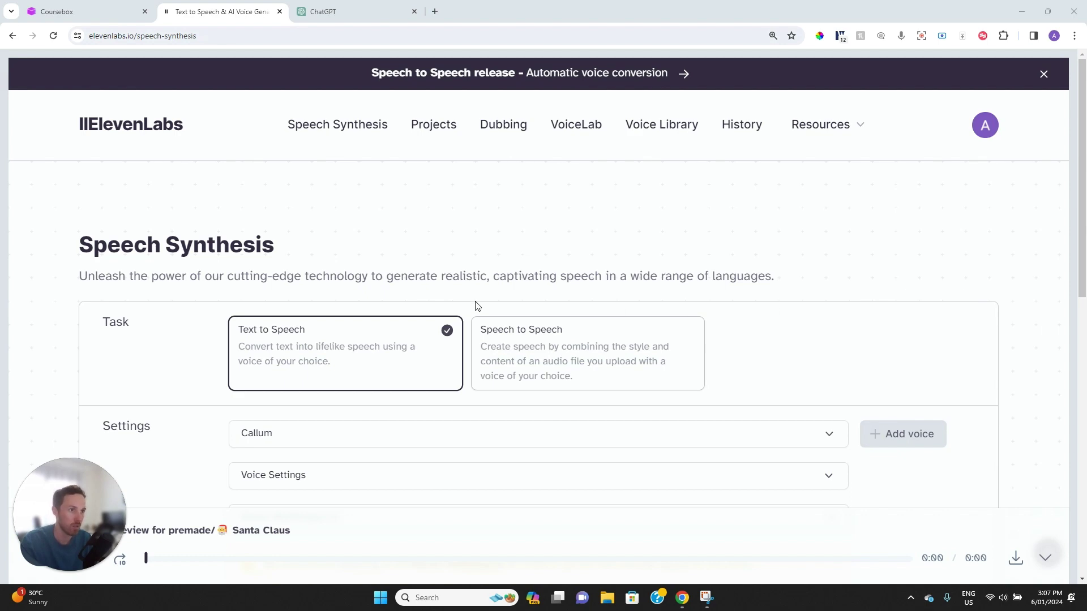
Select the opening 'Welcome…' sentence of the Introduction to Artificial Intelligence script in ChatGPT
left_click(334, 11)
scroll(380, 245, "up", 3)
scroll(379, 245, "up", 4)
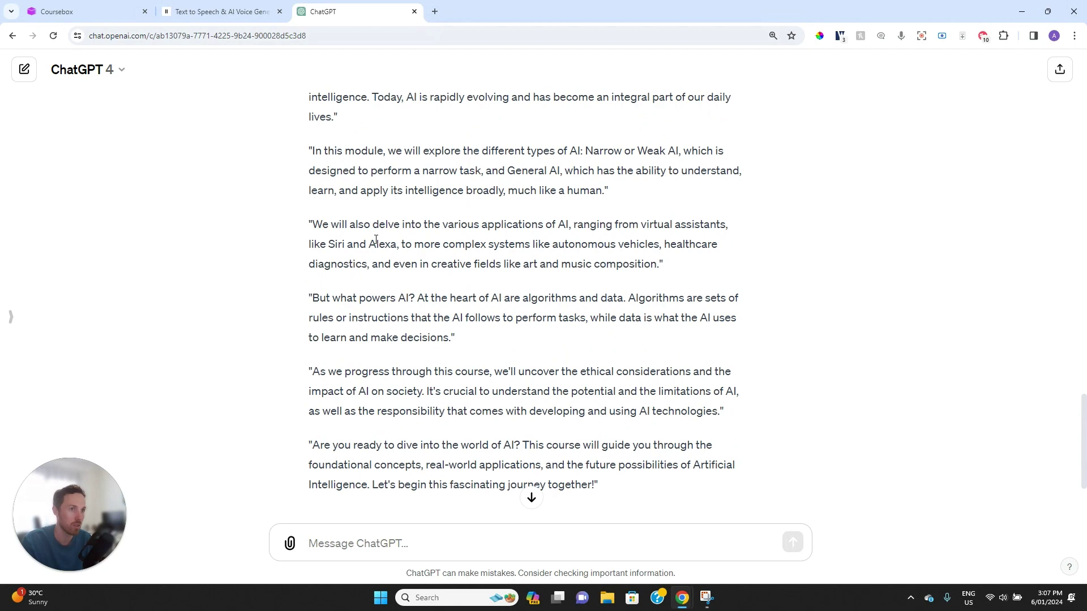
scroll(365, 226, "up", 2)
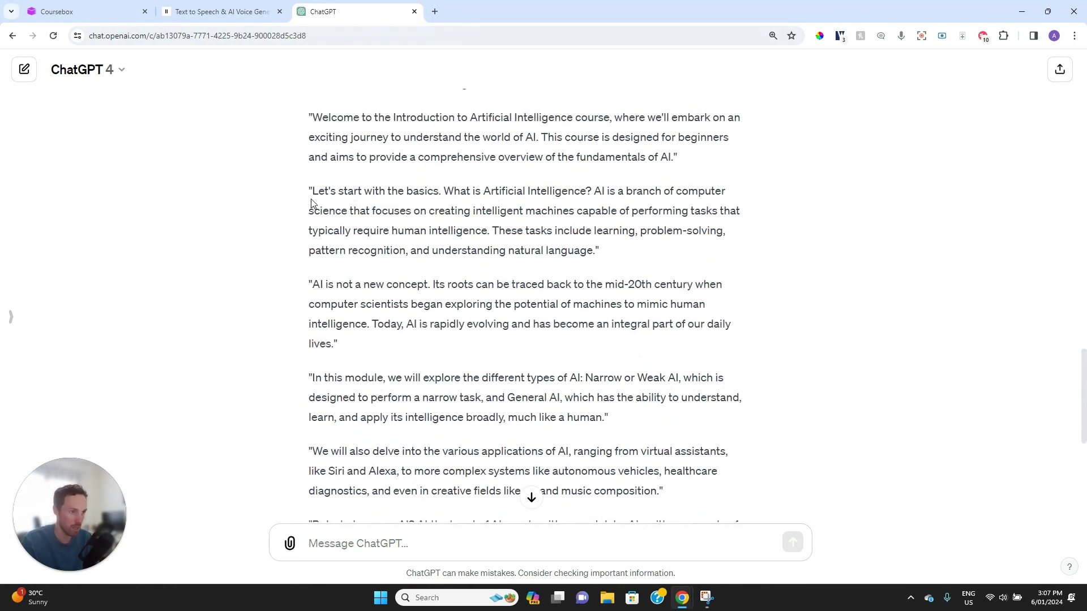
scroll(315, 195, "up", 1)
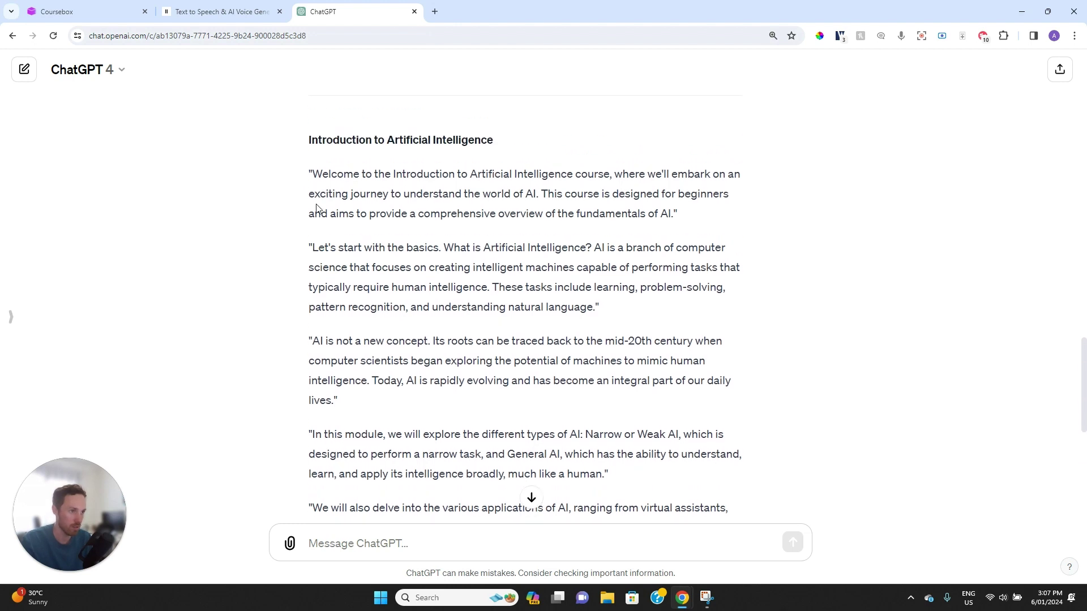
left_click_drag(313, 176, 490, 188)
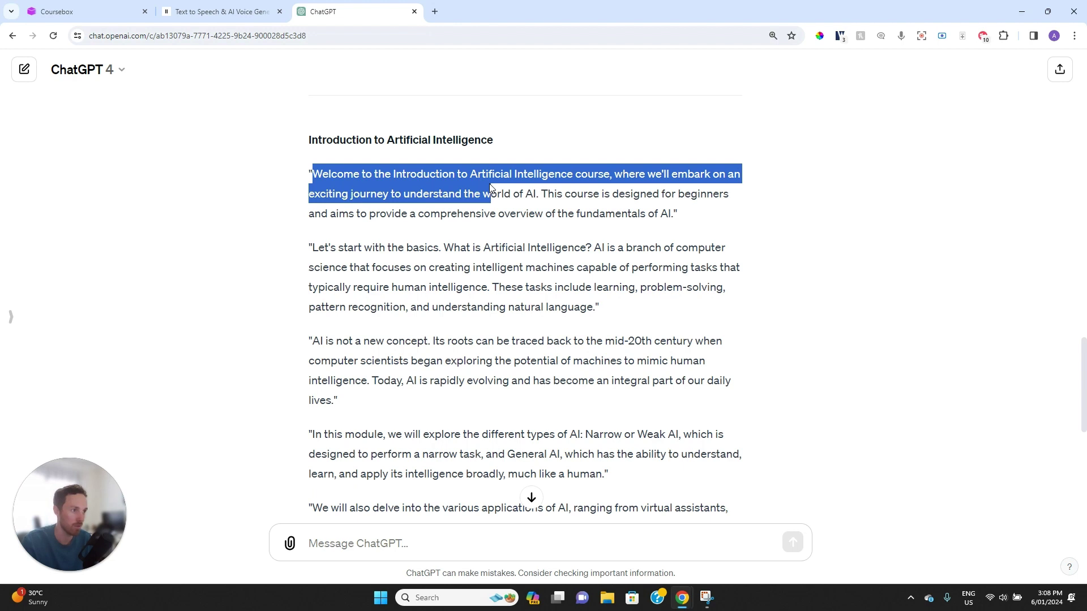
left_click_drag(491, 189, 542, 190)
key("ctrl+c")
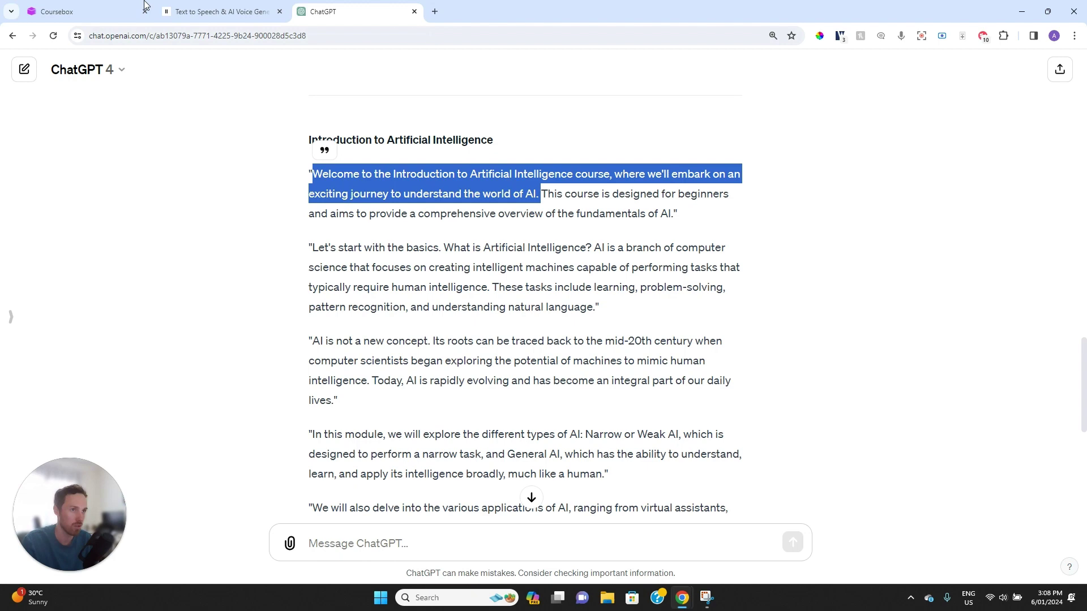
Paste the course welcome sentence over the placeholder in the ElevenLabs Text box
left_click(186, 11)
scroll(369, 330, "down", 5)
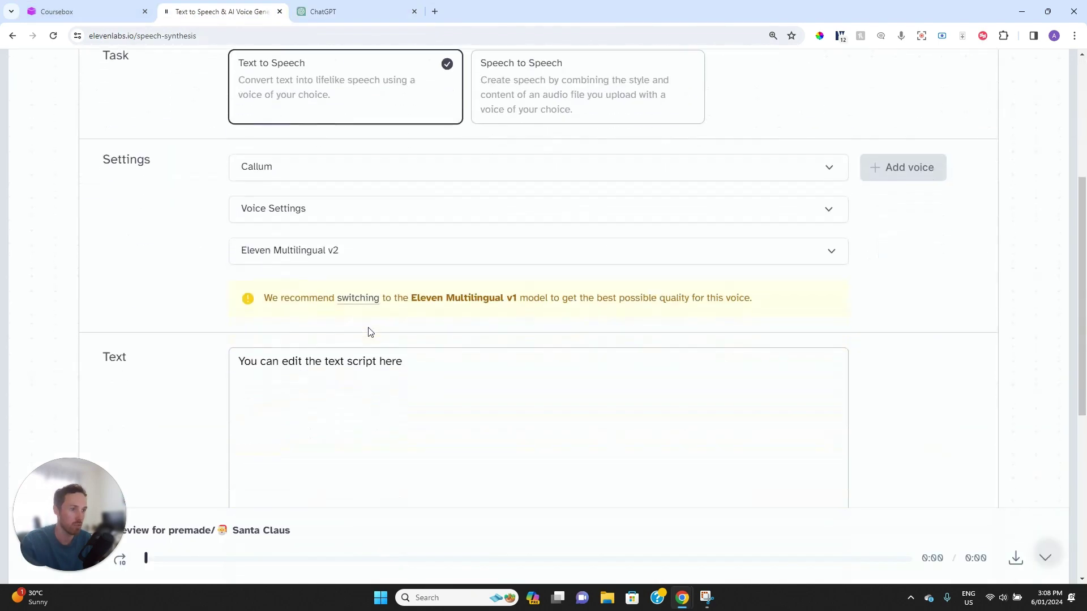
scroll(368, 332, "down", 1)
triple_click(337, 290)
key("ctrl+v")
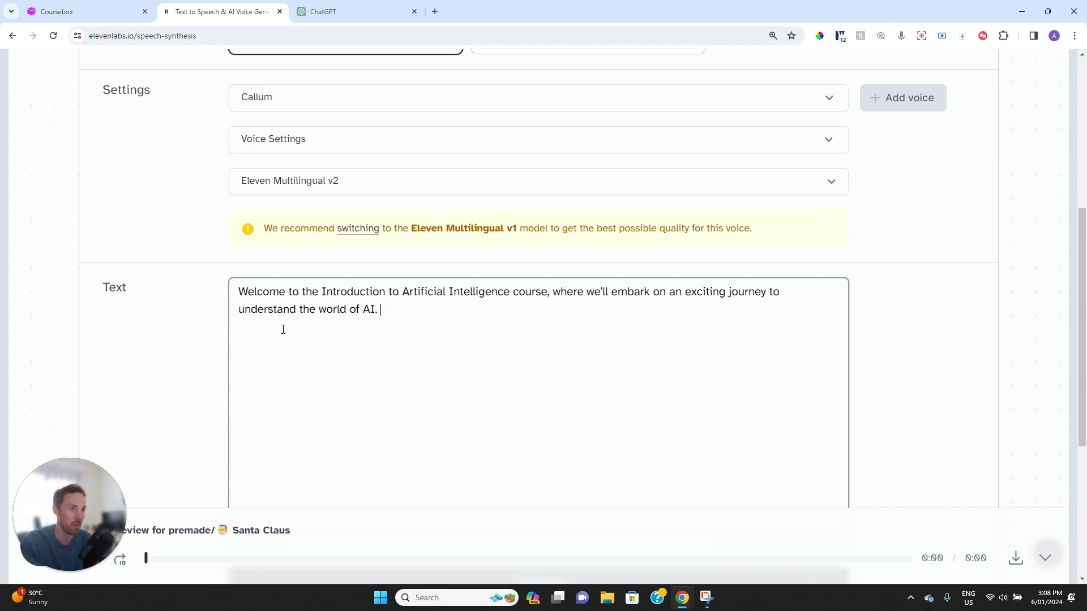
scroll(282, 328, "up", 5)
scroll(272, 305, "down", 1)
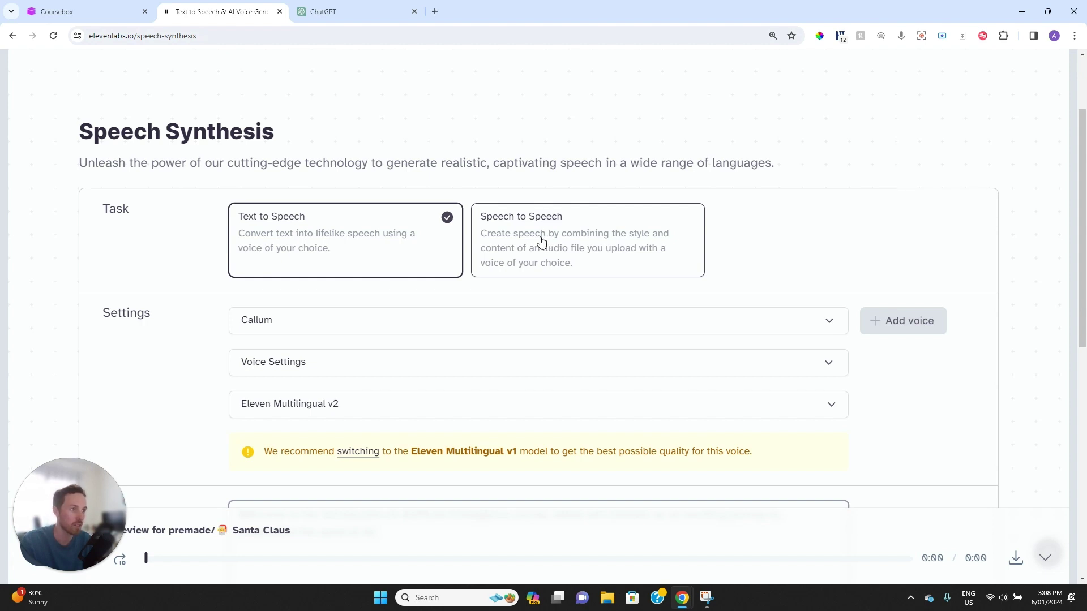
Pick Adam from the voice list in place of Callum
scroll(541, 242, "down", 3)
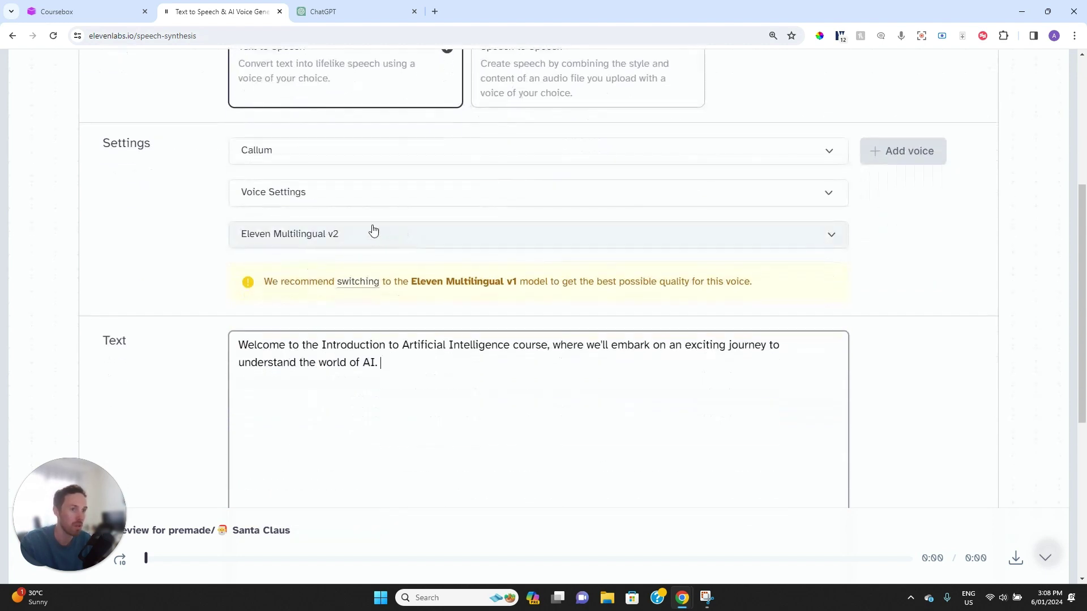
left_click(280, 163)
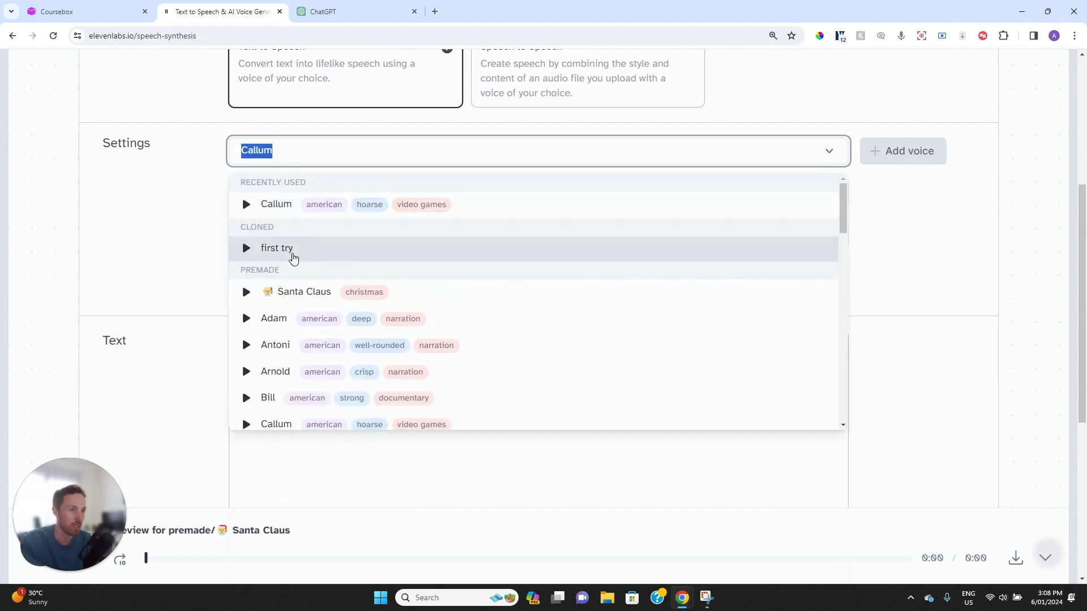
scroll(284, 245, "down", 5)
scroll(288, 235, "down", 10)
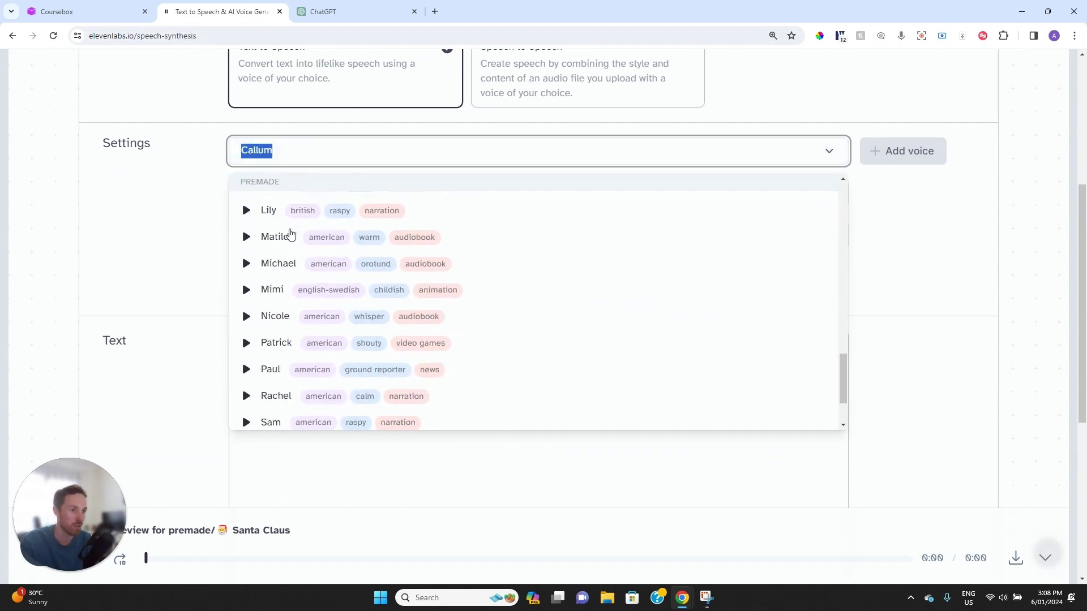
scroll(288, 295, "up", 8)
scroll(287, 311, "up", 10)
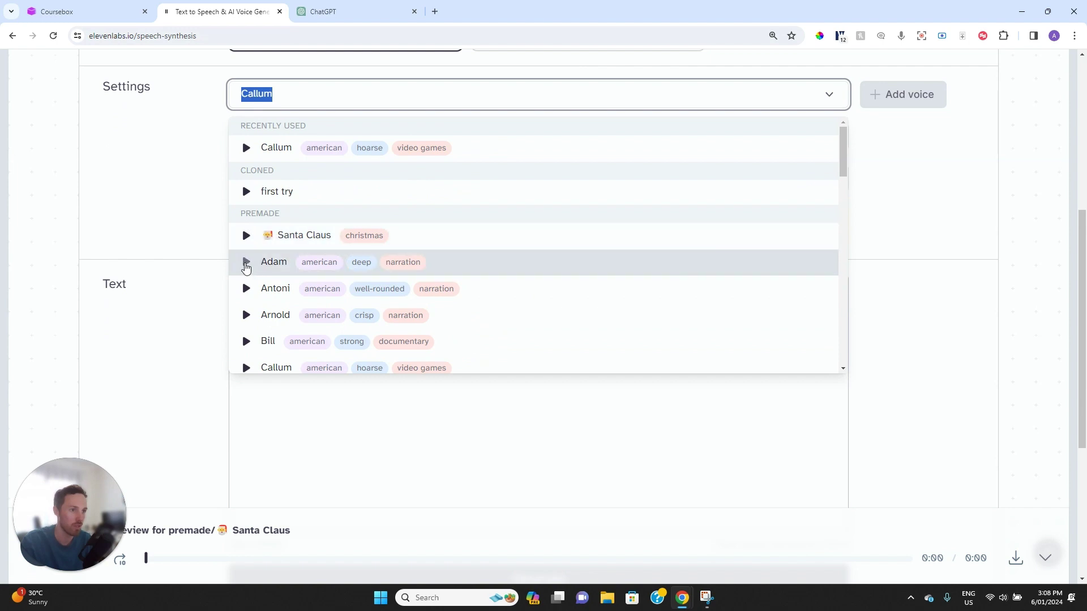
left_click(272, 260)
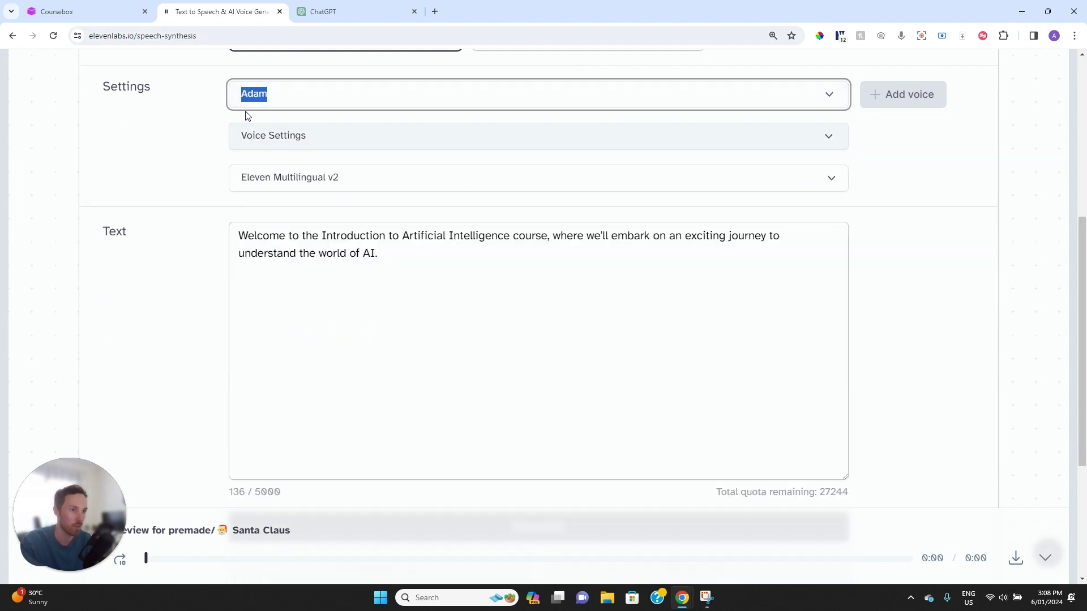
Set Style Exaggeration to 19% and Clarity + Similarity Enhancement to 82% in Voice Settings
left_click(291, 141)
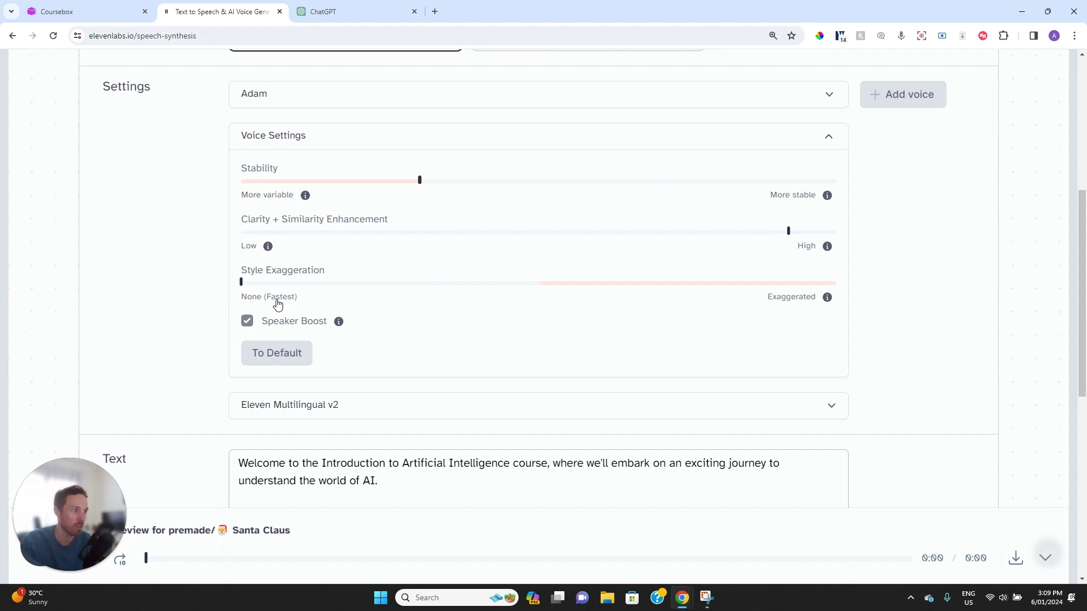
left_click_drag(245, 283, 360, 289)
left_click_drag(788, 235, 727, 243)
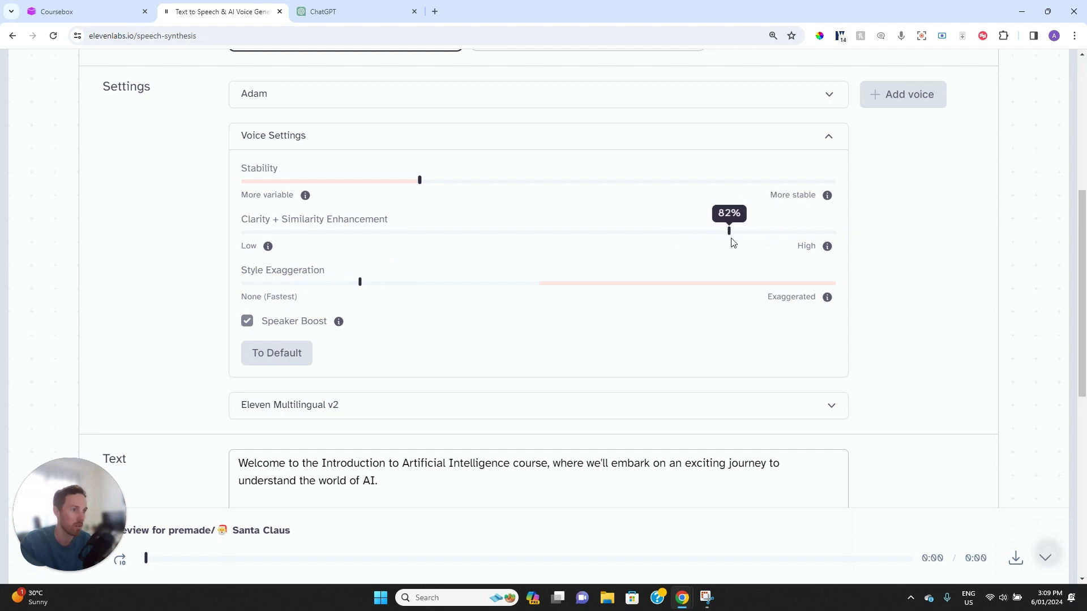
mouse_move(420, 184)
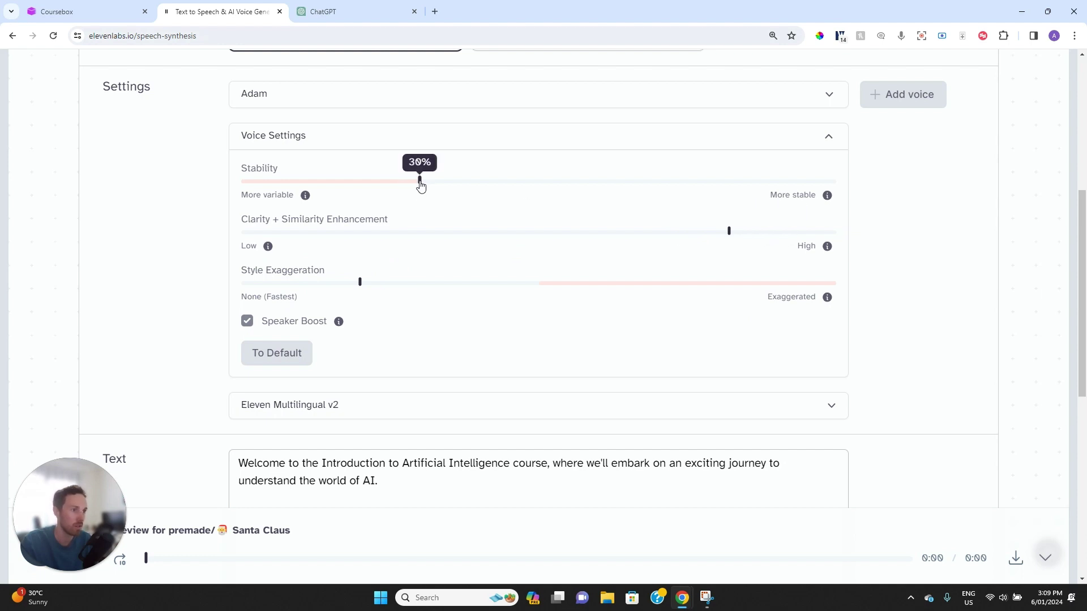
scroll(382, 337, "down", 2)
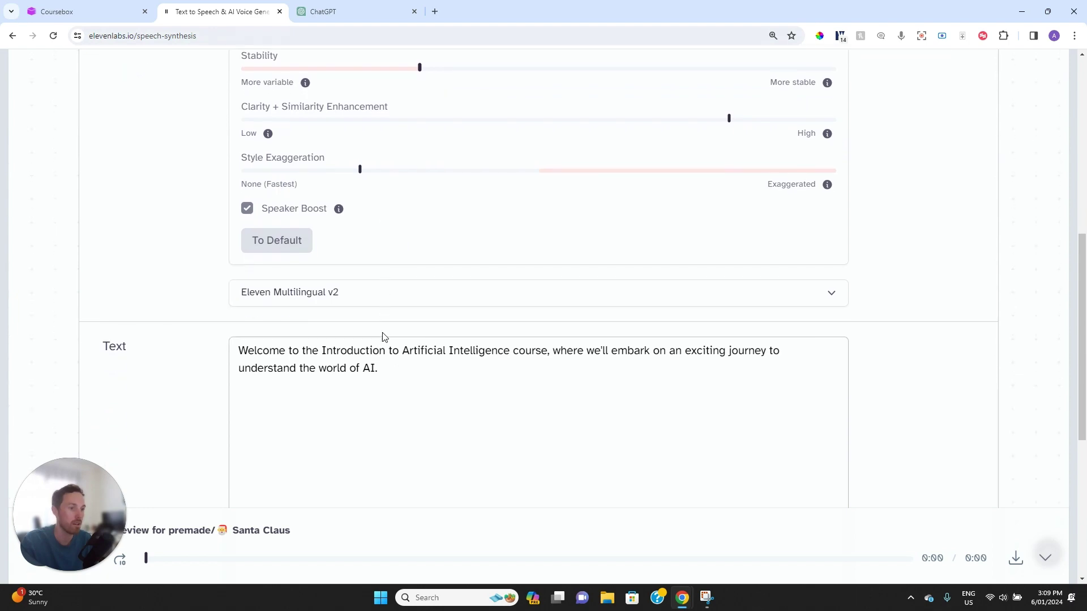
left_click(386, 300)
scroll(428, 253, "down", 3)
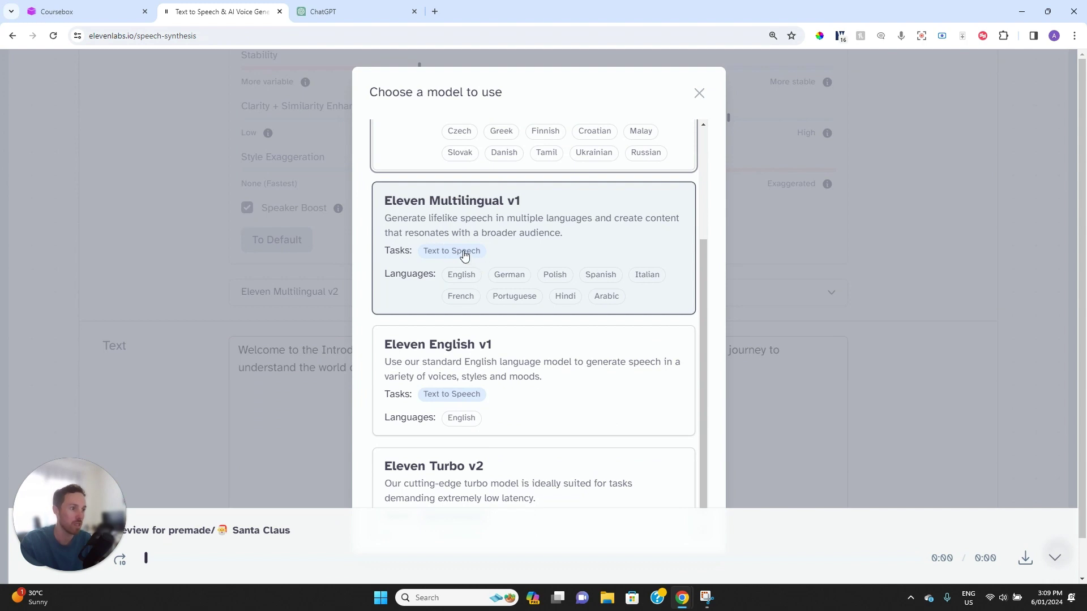
scroll(462, 253, "down", 1)
scroll(510, 377, "up", 3)
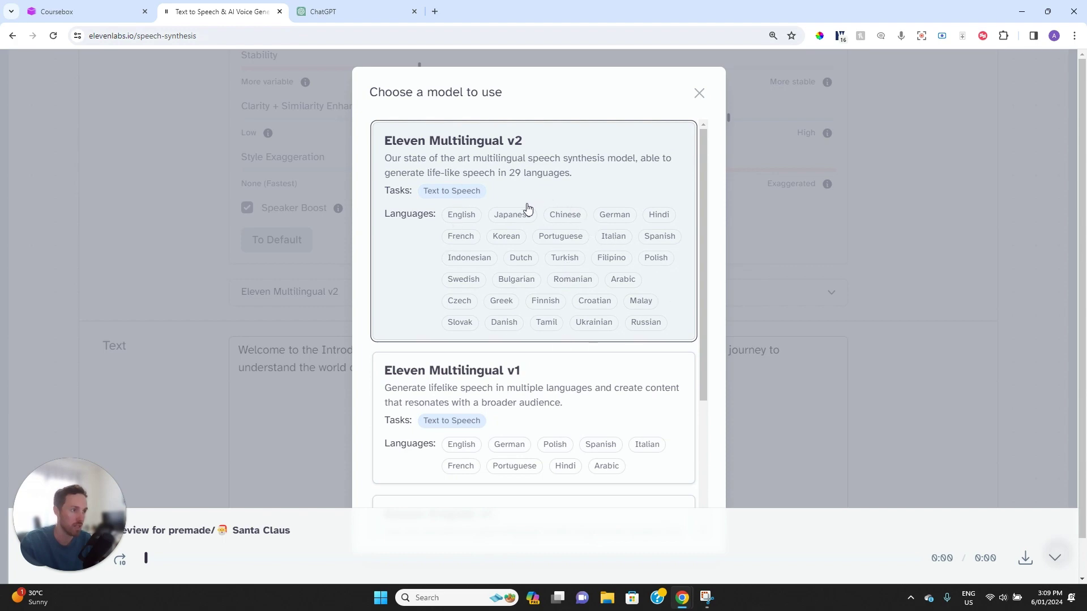
scroll(527, 208, "down", 3)
scroll(461, 429, "down", 2)
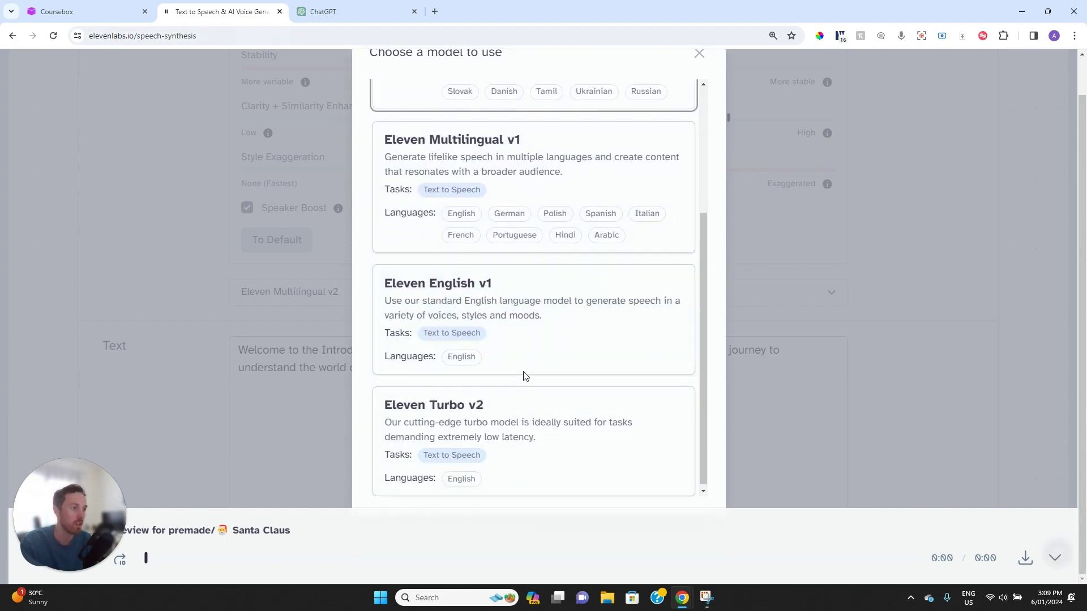
scroll(524, 376, "up", 5)
left_click(489, 262)
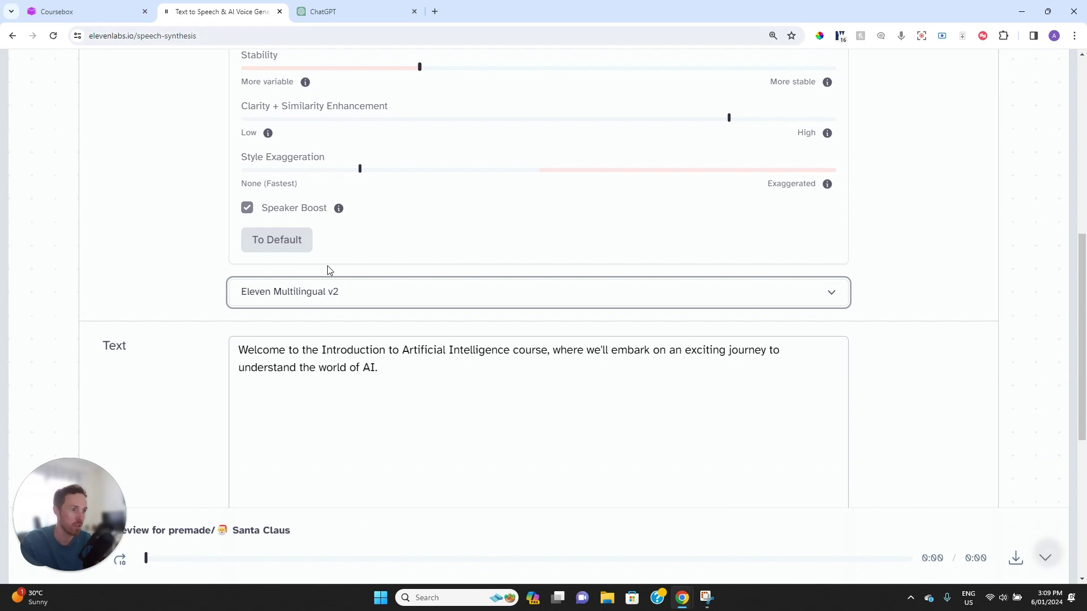
Generate a 0:10 clip of the welcome sentence in Adam's voice
scroll(328, 271, "down", 3)
scroll(334, 275, "up", 9)
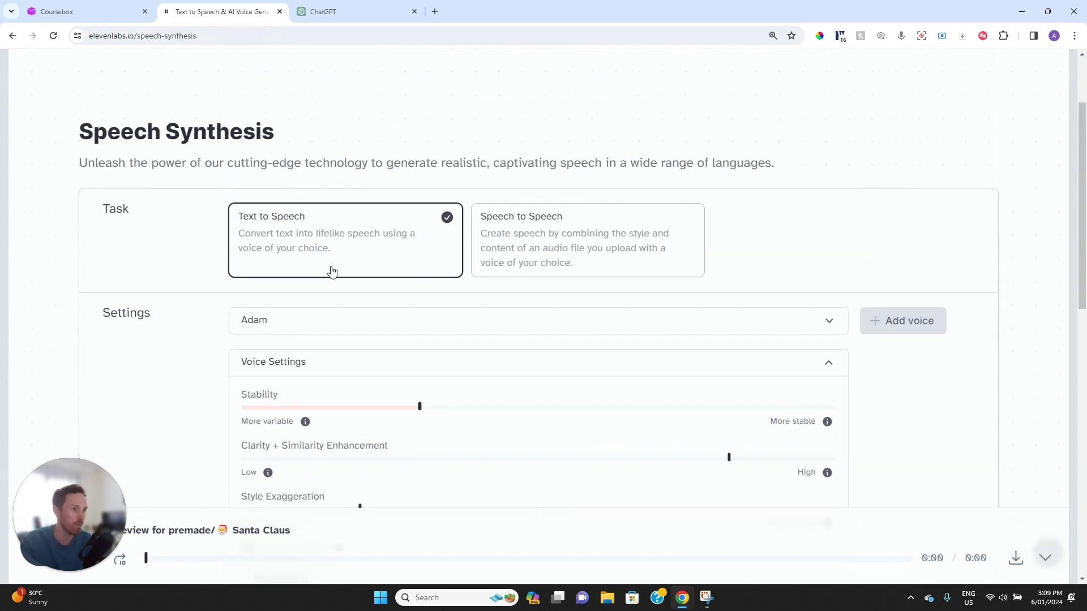
scroll(334, 272, "down", 10)
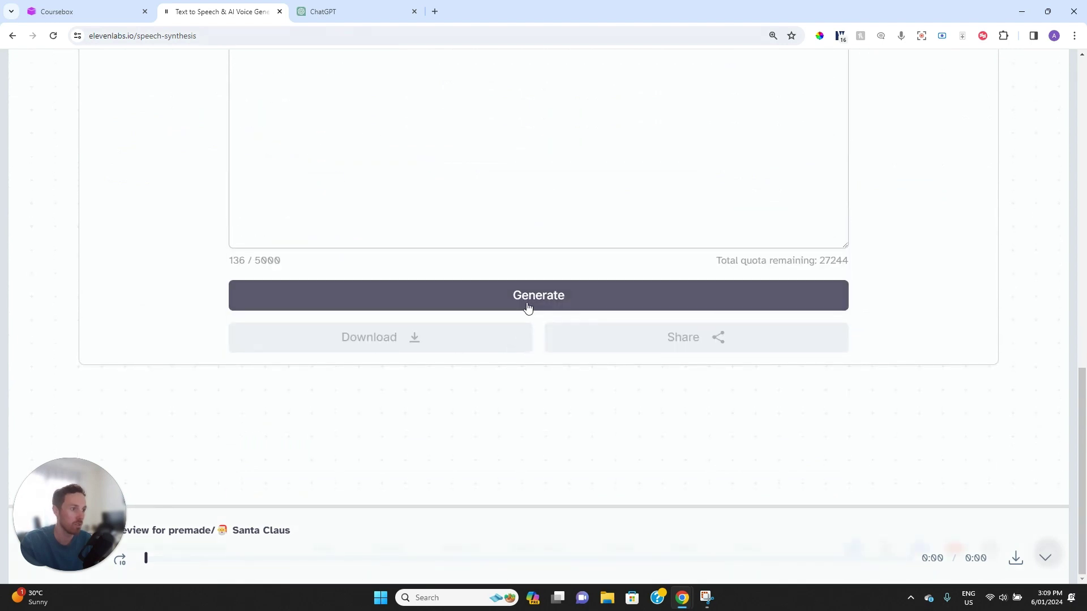
left_click(526, 305)
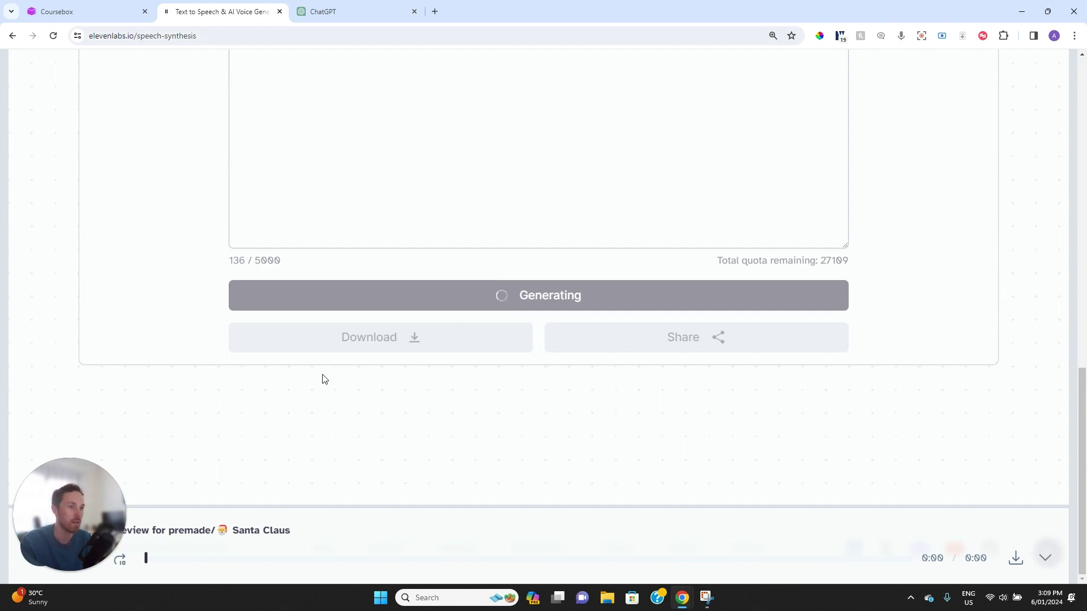
scroll(334, 340, "up", 4)
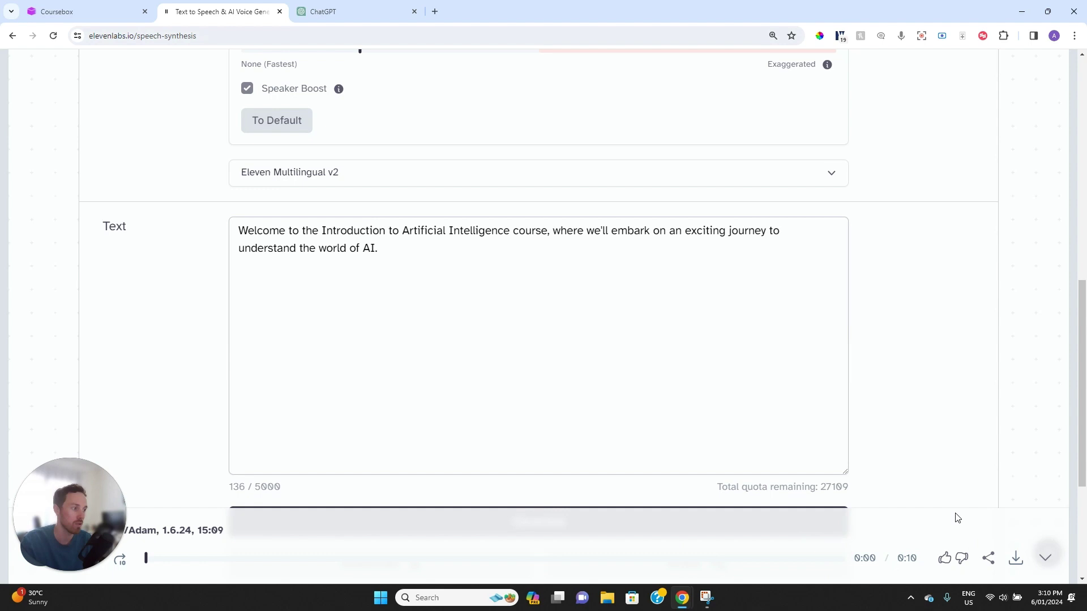
Raise Style Exaggeration to about 40% and regenerate the intro as a 0:09 clip
scroll(362, 269, "up", 1)
scroll(359, 267, "up", 3)
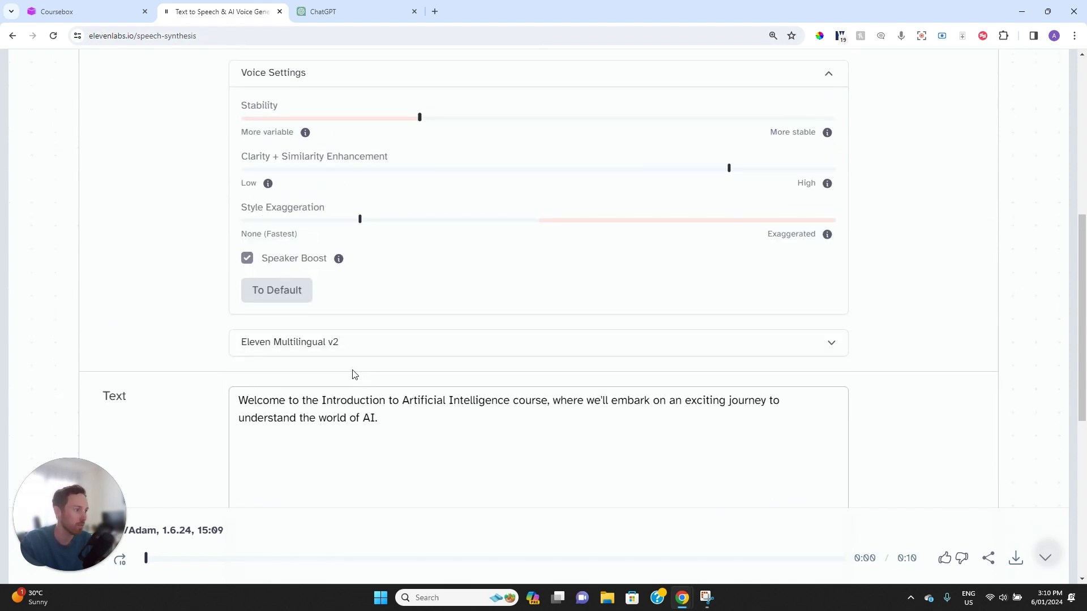
left_click_drag(358, 224, 480, 224)
scroll(502, 250, "down", 5)
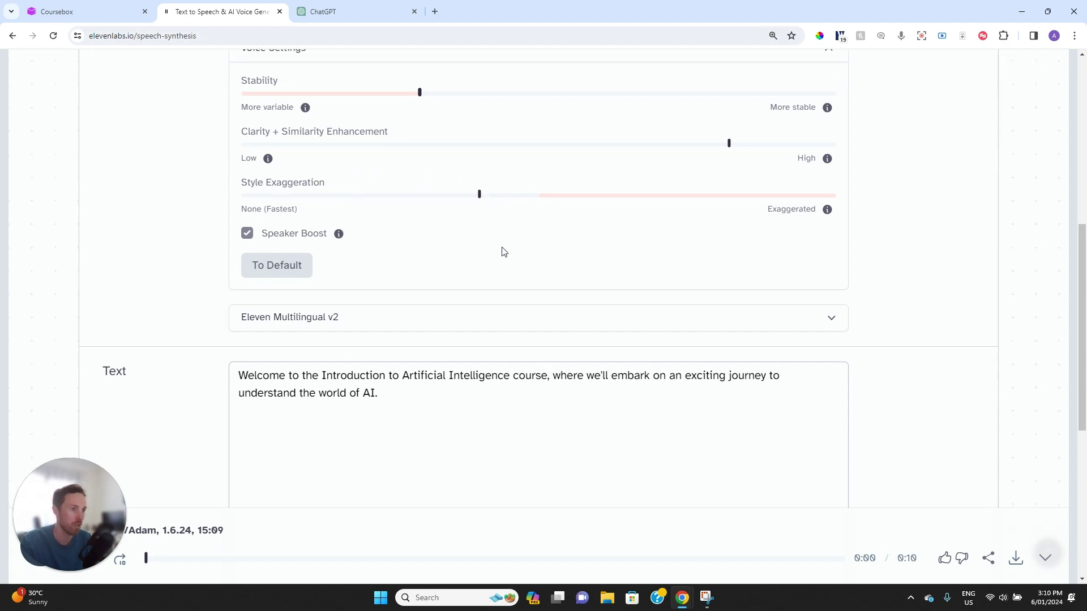
left_click(499, 290)
scroll(512, 293, "up", 4)
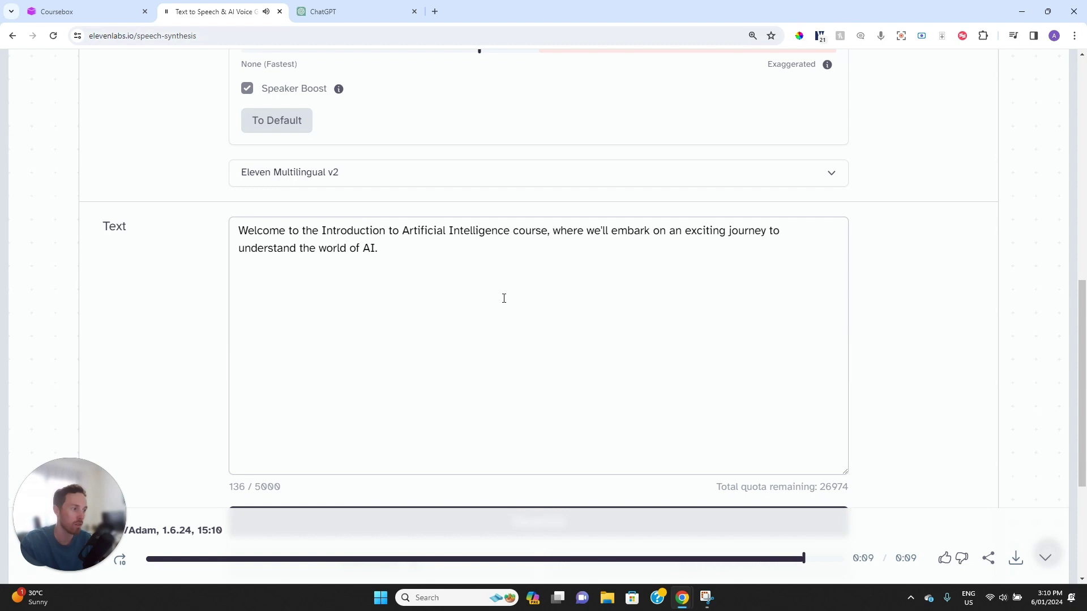
Preview the Domi and Emily voices in the voice list
scroll(496, 311, "up", 6)
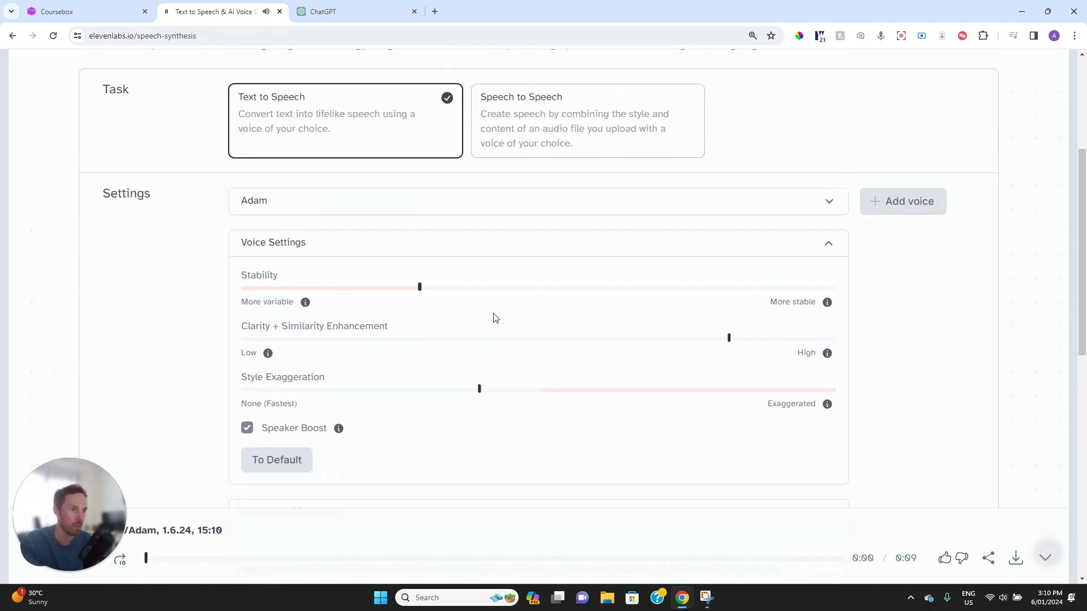
left_click(433, 205)
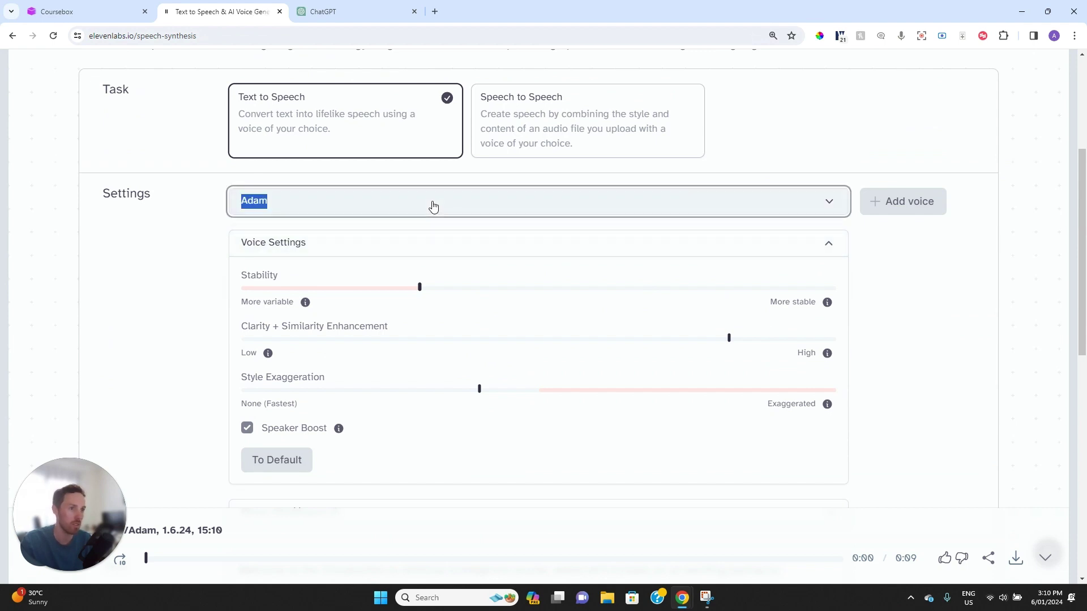
scroll(334, 379, "down", 5)
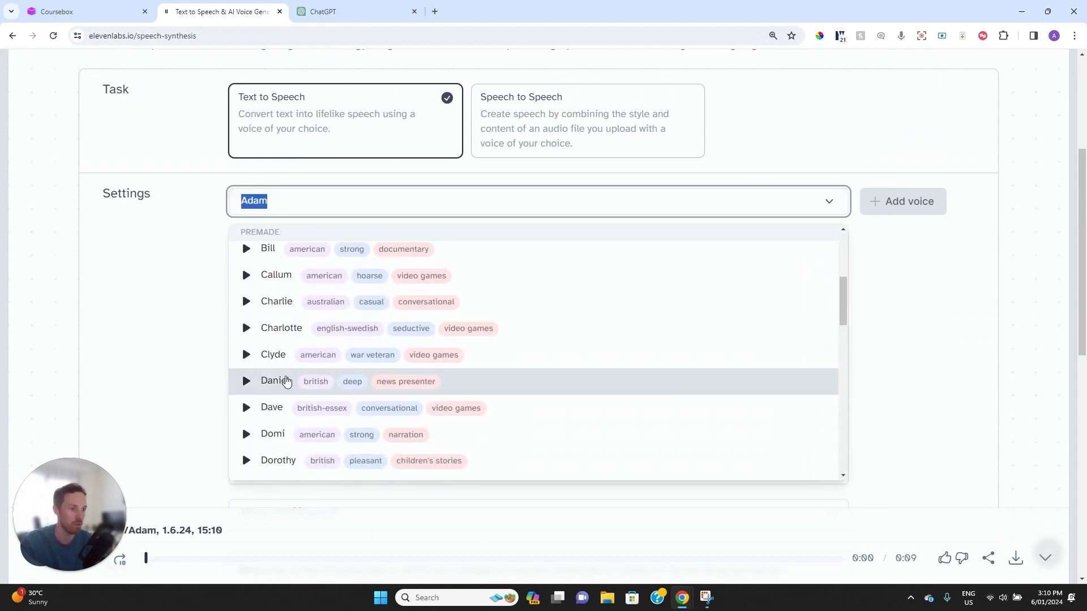
scroll(286, 381, "down", 2)
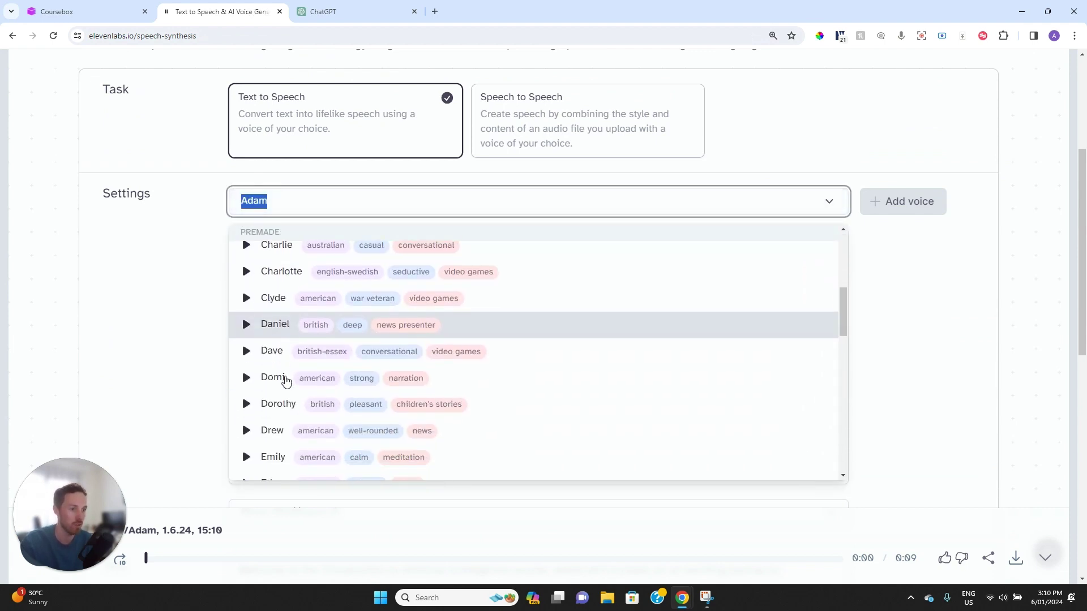
left_click(247, 379)
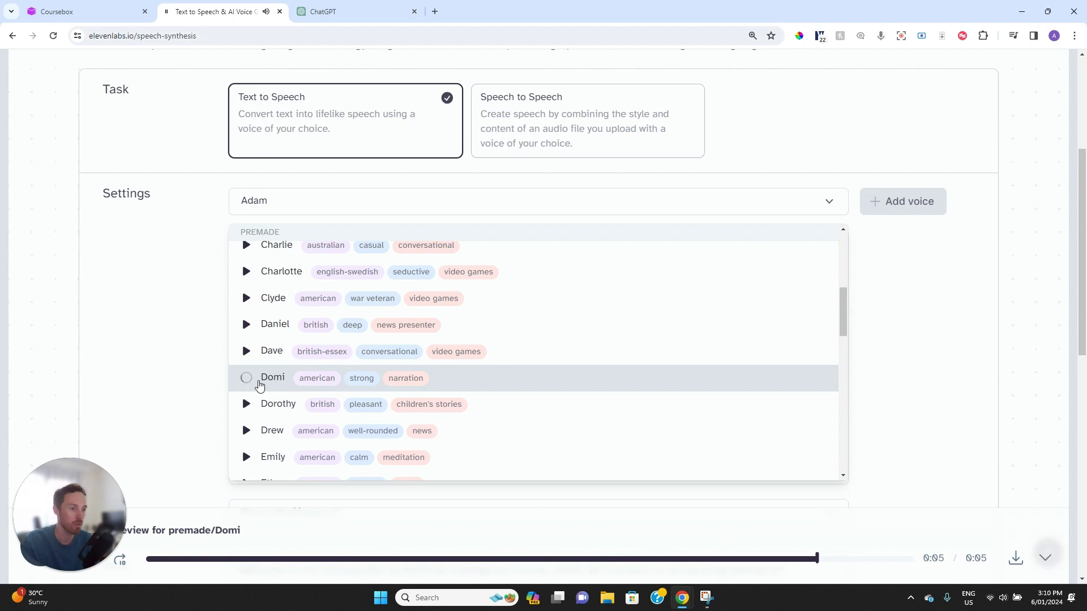
scroll(255, 396, "down", 1)
left_click(247, 402)
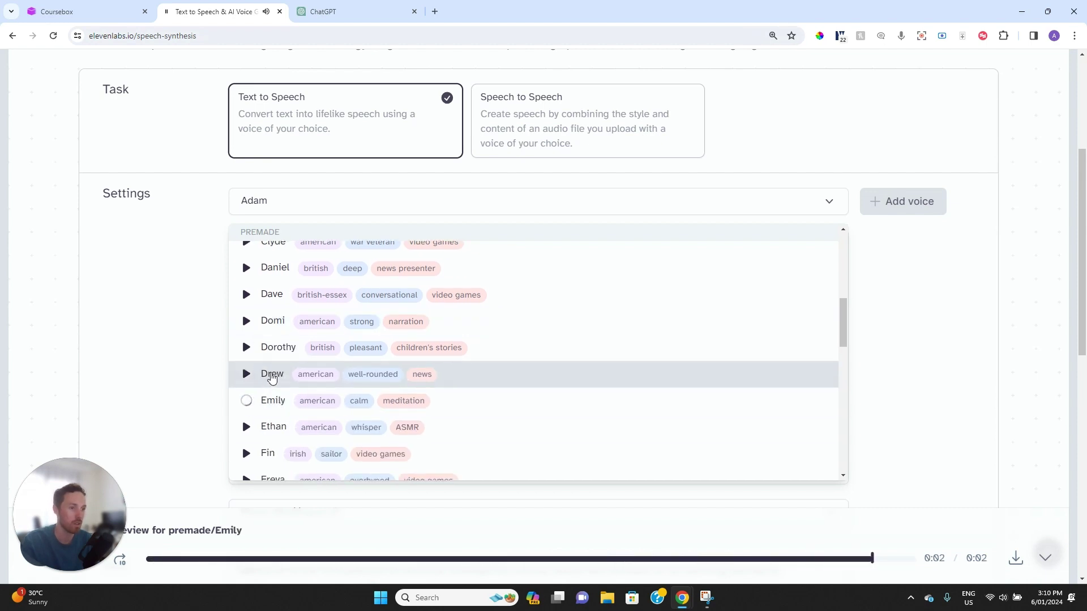
Preview Dorothy and select her as the voice instead of Adam
scroll(279, 366, "up", 4)
scroll(263, 406, "down", 3)
left_click(248, 404)
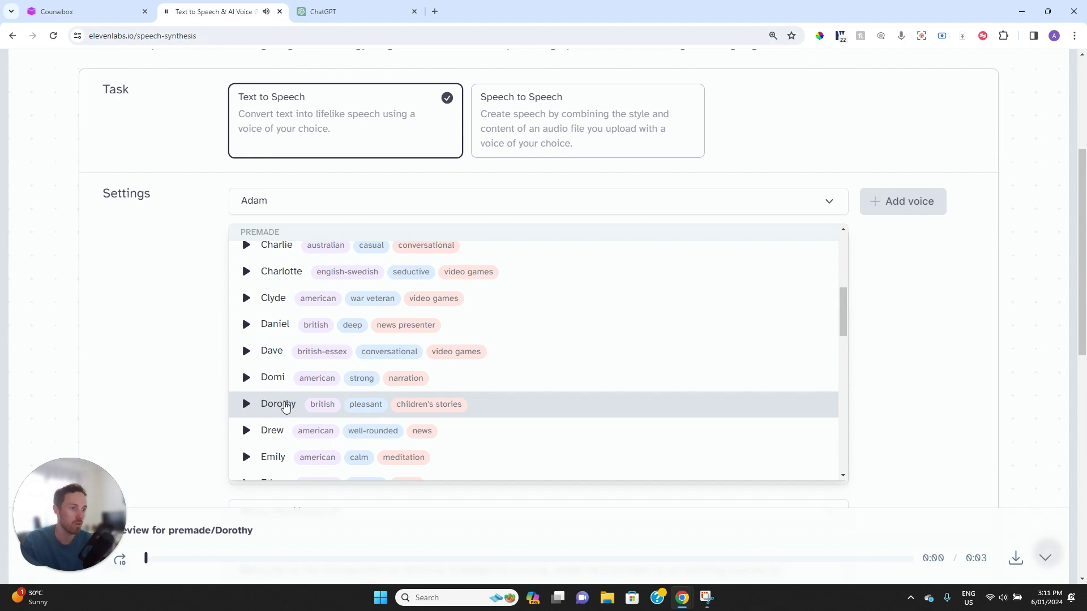
left_click(279, 404)
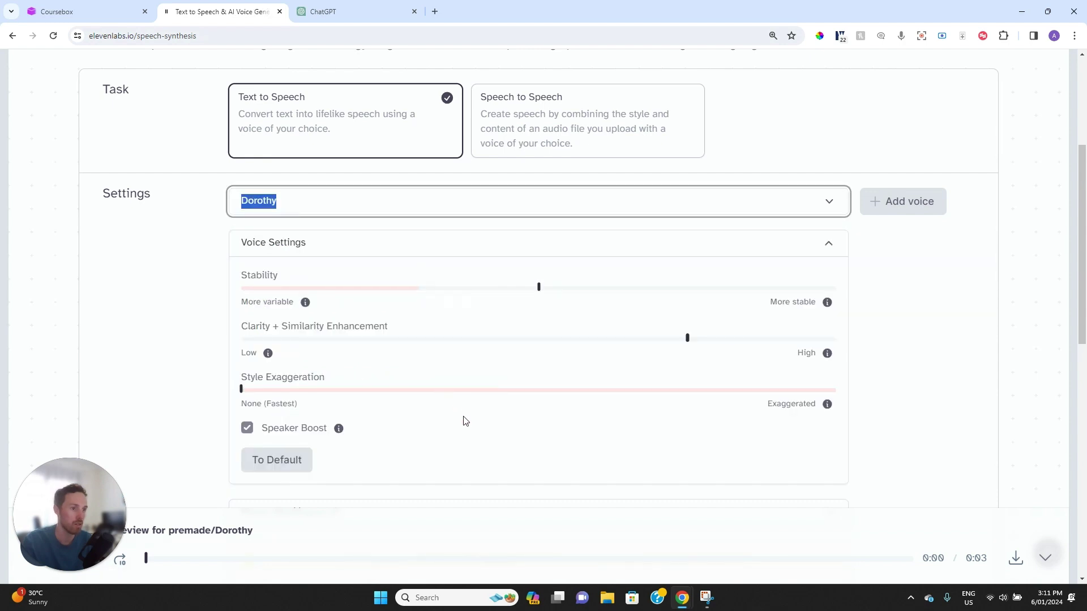
Drag Dorothy's Style Exaggeration slider from 0 up to about 30%
scroll(368, 396, "down", 1)
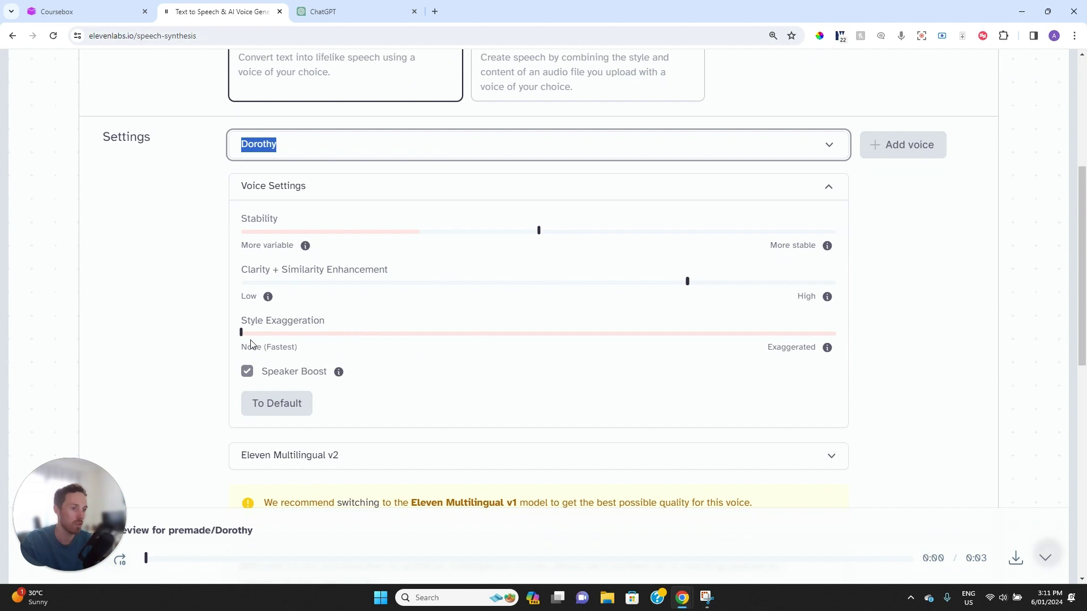
left_click_drag(241, 333, 420, 340)
scroll(412, 336, "down", 5)
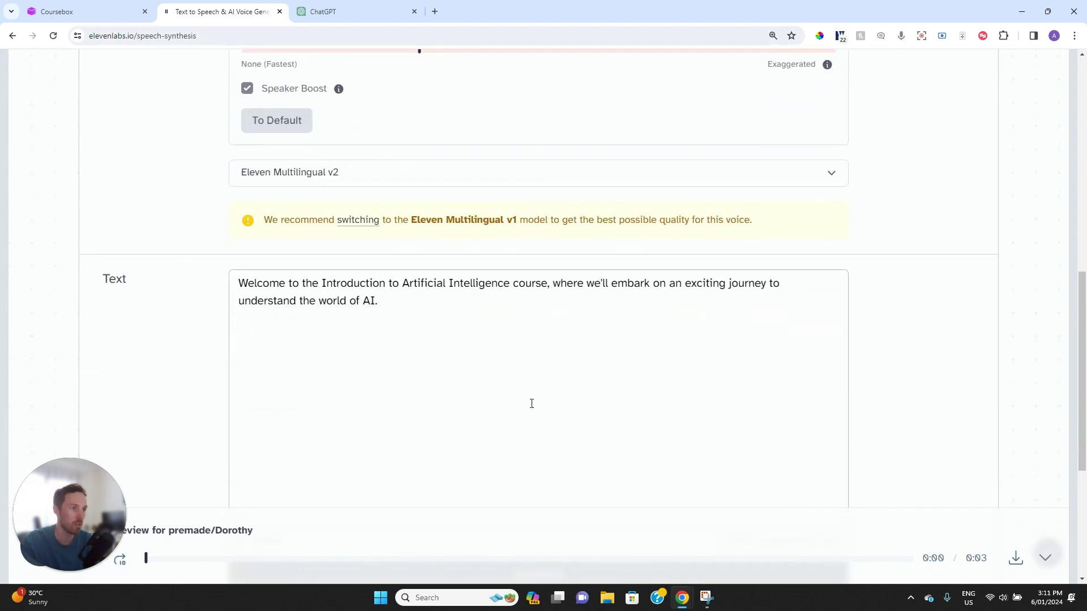
scroll(504, 376, "down", 1)
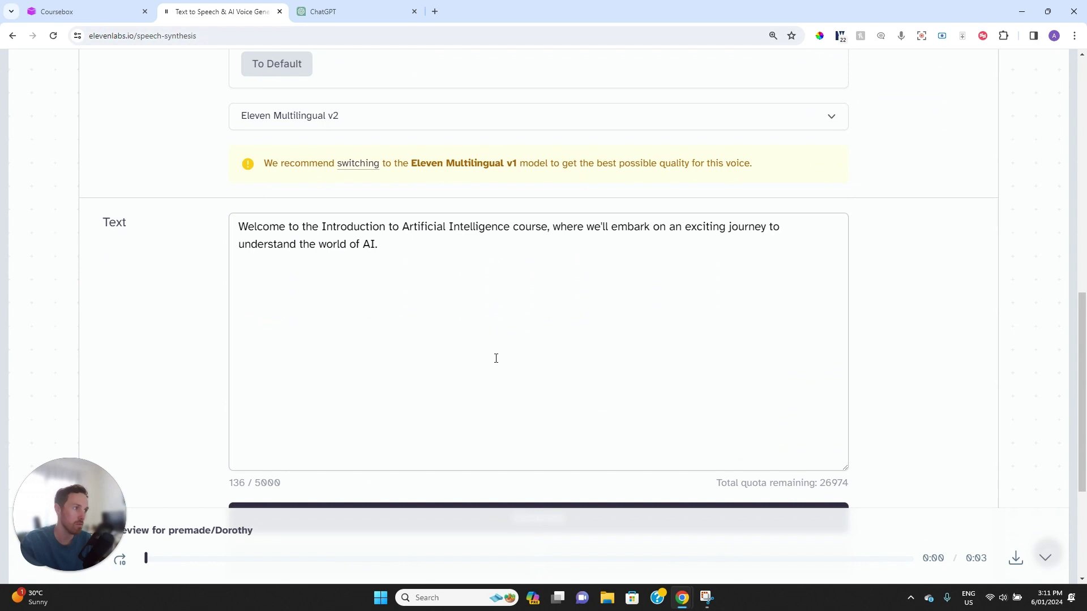
scroll(461, 297, "up", 2)
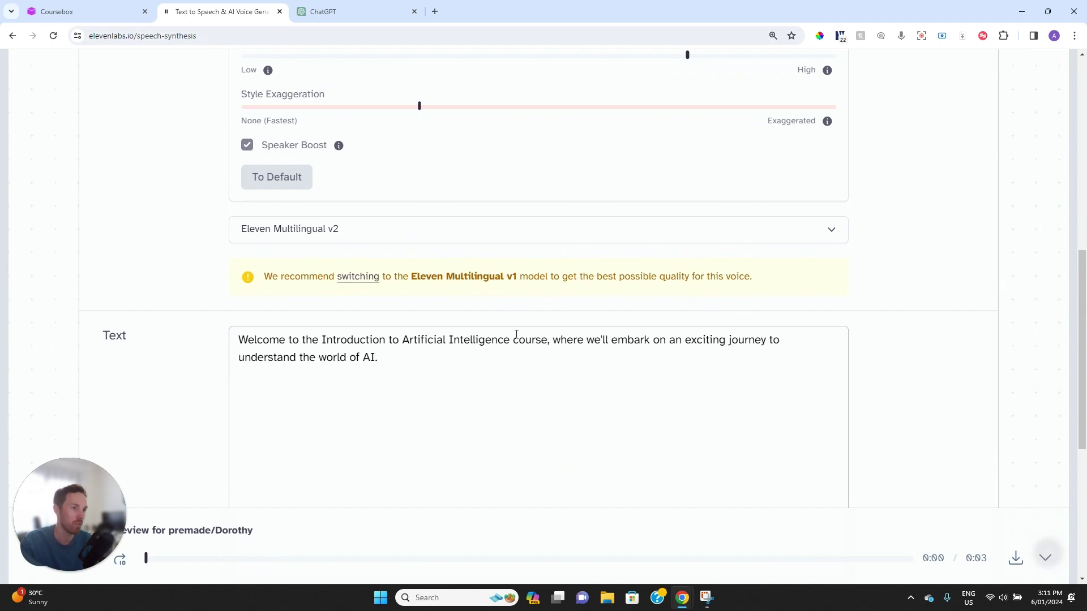
scroll(516, 334, "up", 6)
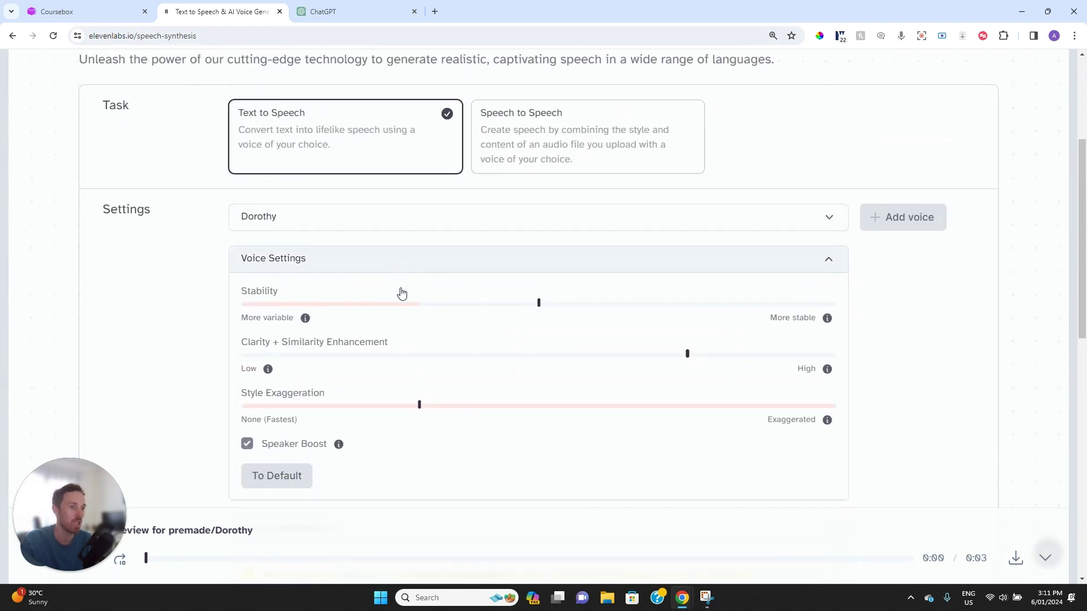
Switch to the Eleven Multilingual v1 model and generate a 0:07 Dorothy clip of the welcome sentence
scroll(401, 292, "down", 2)
left_click(348, 404)
scroll(453, 300, "down", 2)
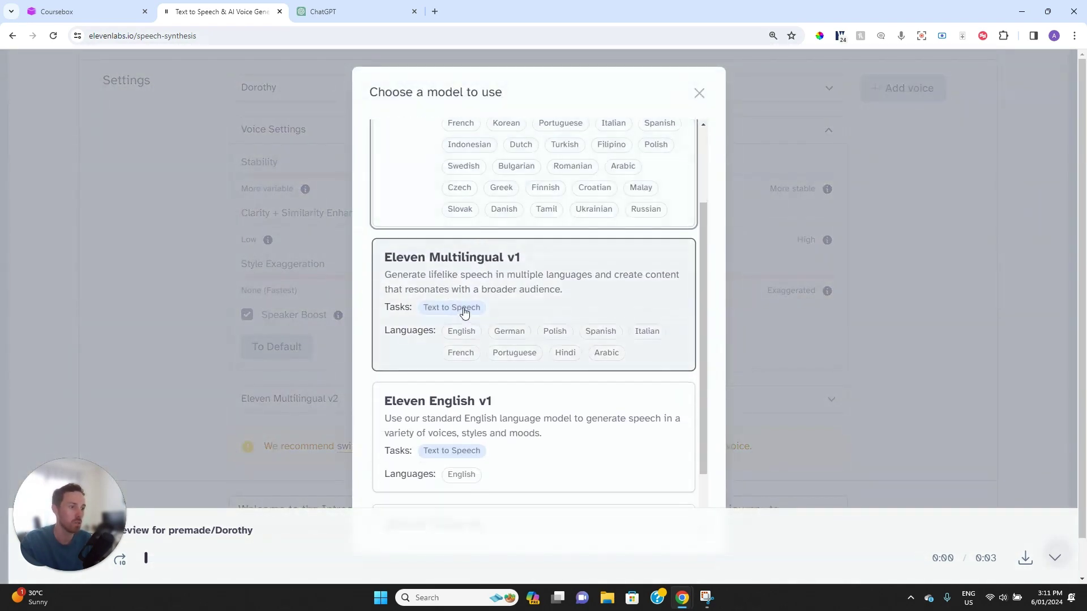
left_click(464, 313)
scroll(199, 341, "down", 5)
left_click(491, 332)
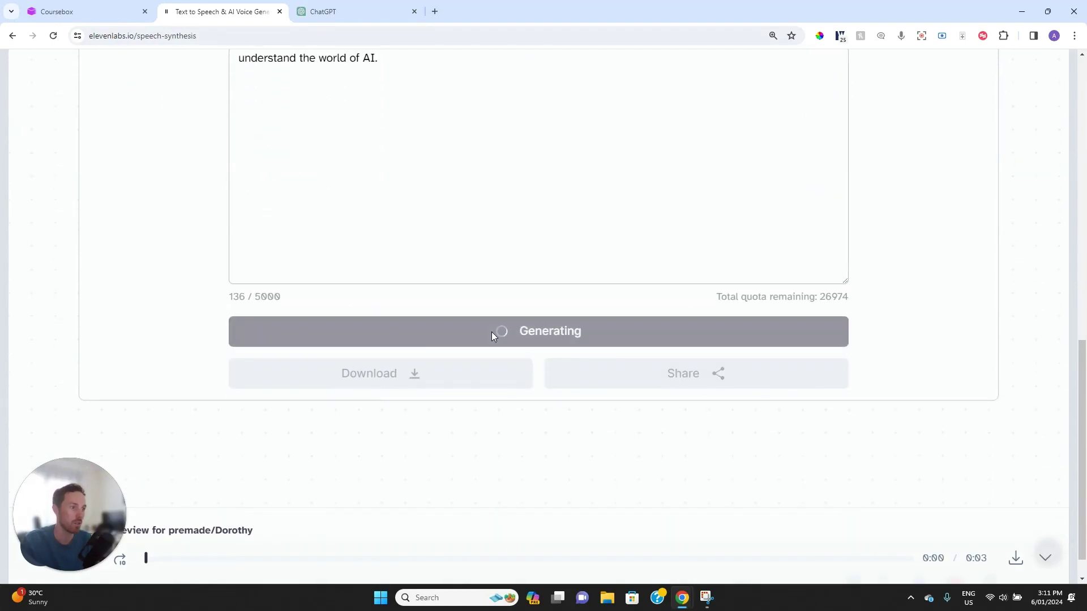
scroll(406, 329, "up", 4)
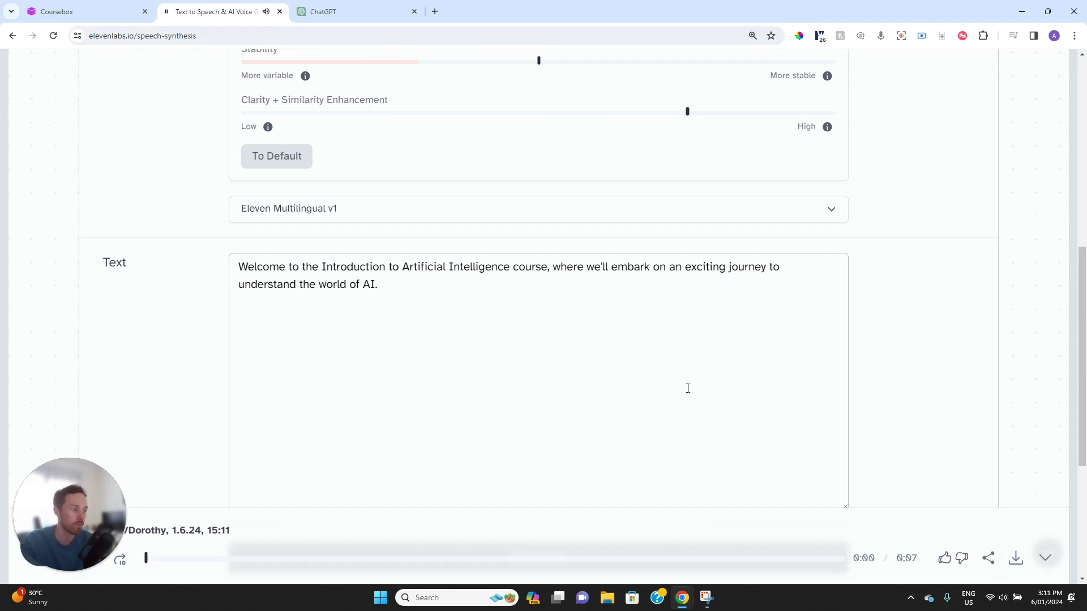
Download the Dorothy clip as an MP3 and point out the 136 / 5000 character count
scroll(688, 389, "down", 5)
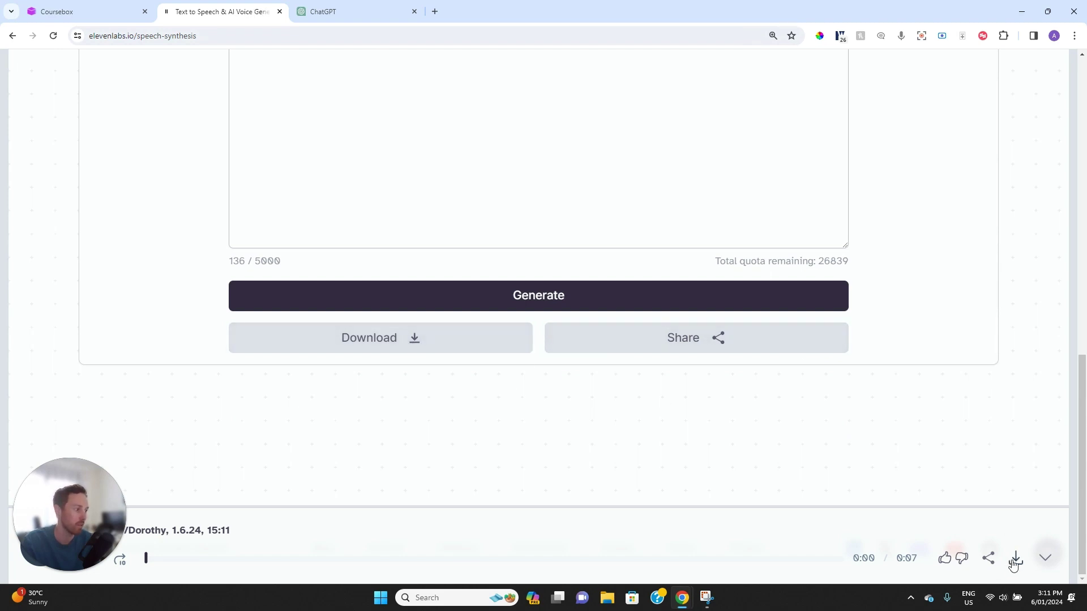
left_click(436, 350)
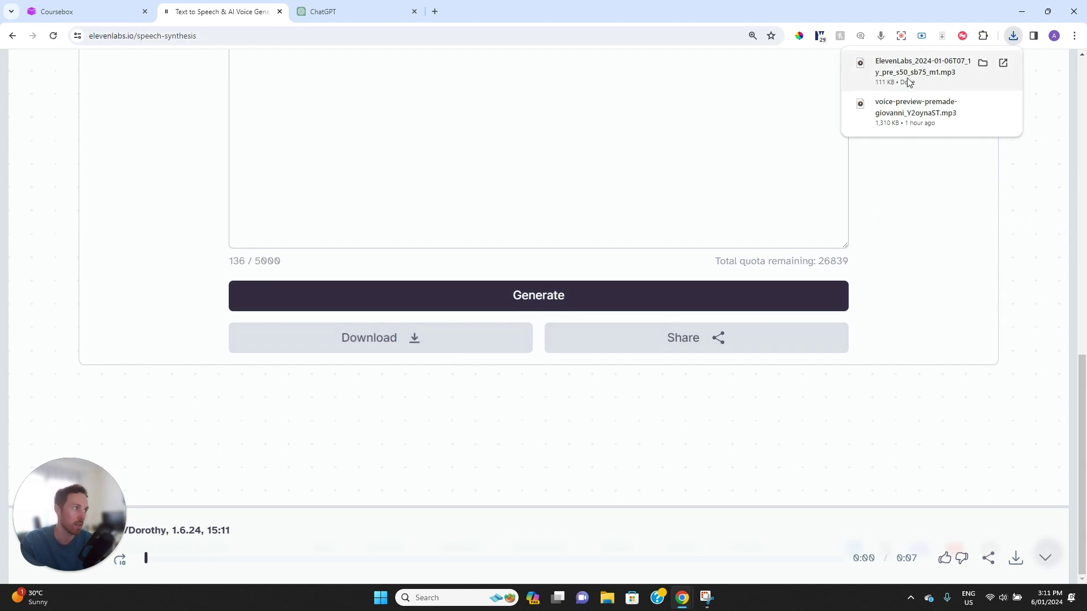
scroll(454, 299, "up", 4)
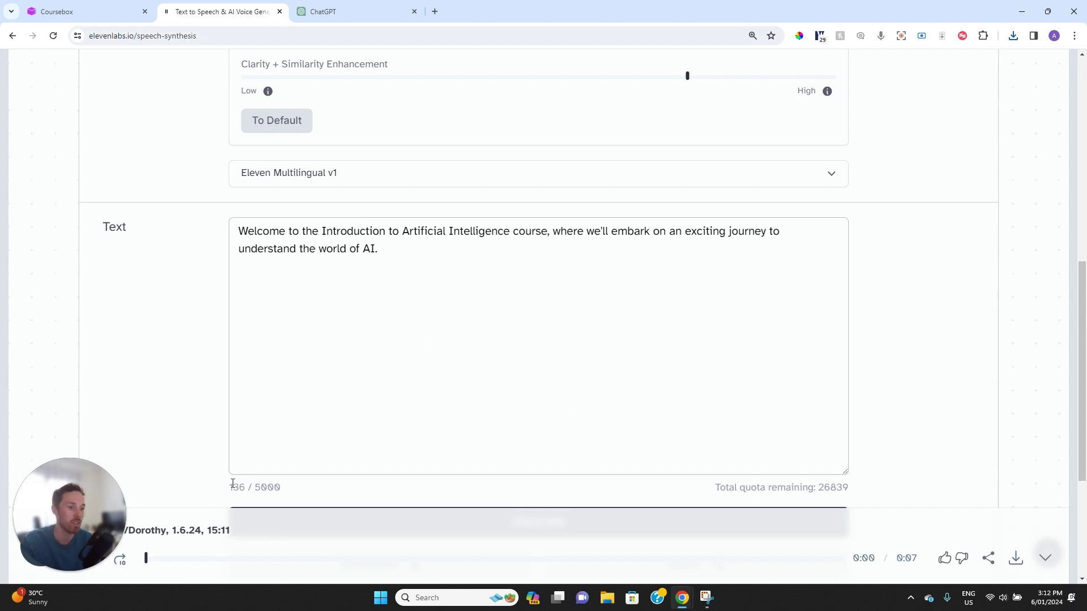
left_click_drag(245, 490, 285, 494)
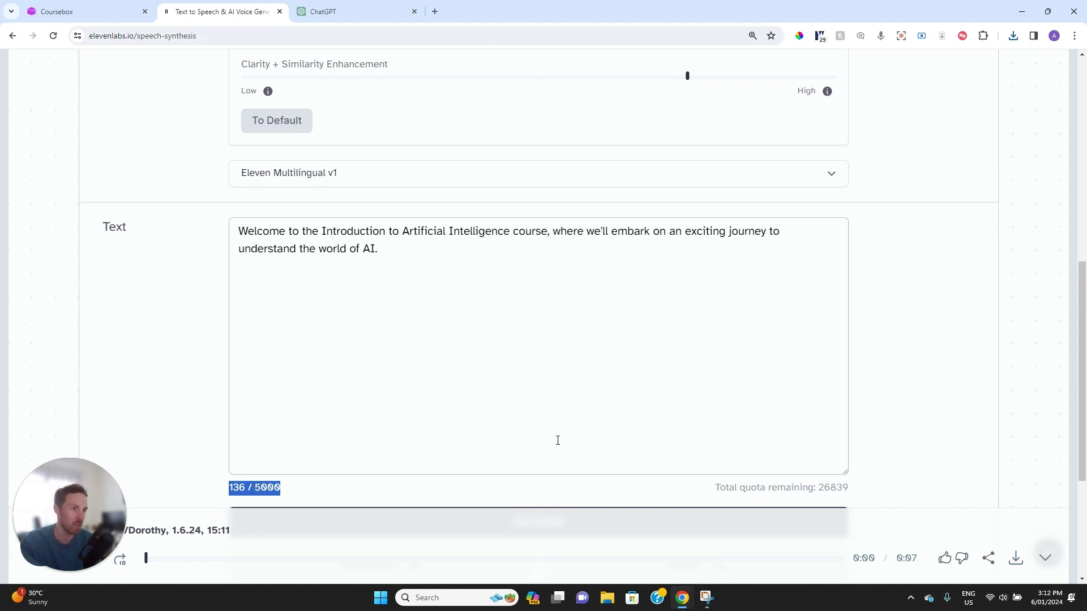
scroll(532, 423, "up", 4)
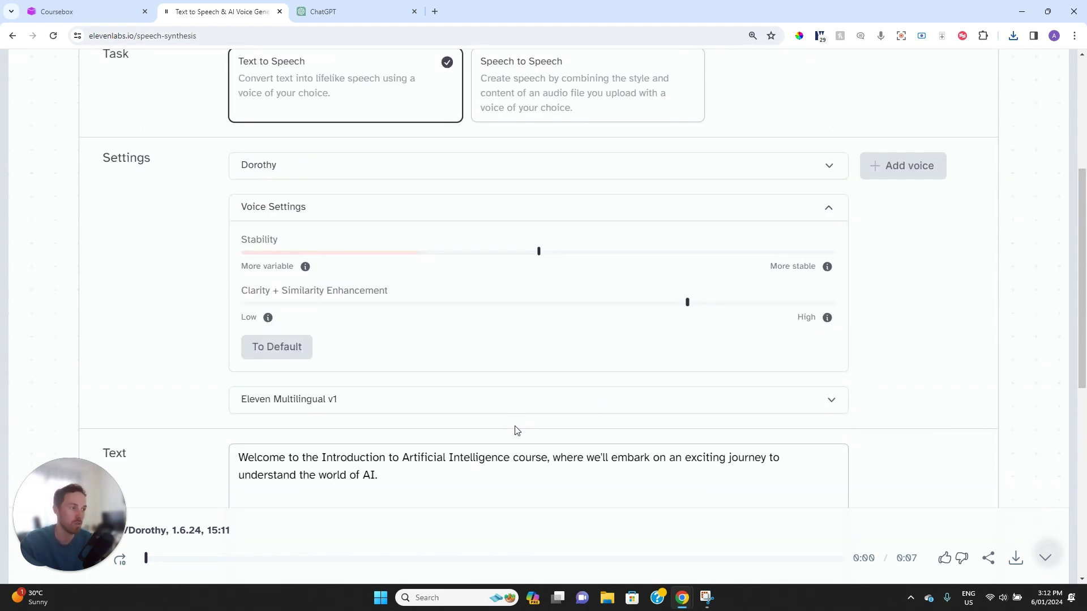
scroll(517, 431, "up", 1)
scroll(526, 423, "up", 1)
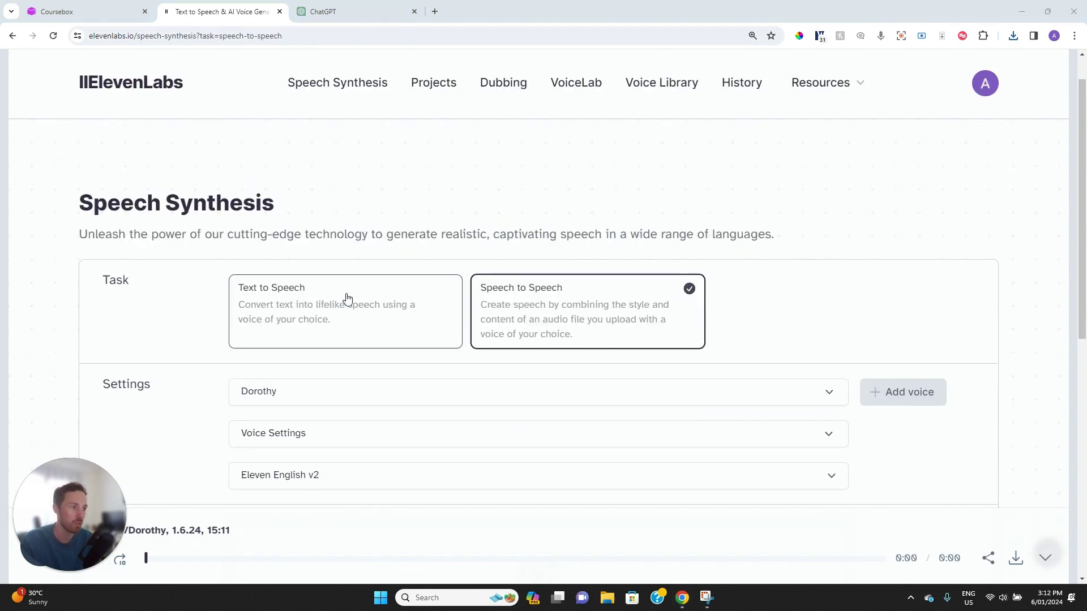
Expand Dorothy's Voice Settings sliders and scroll down to the speech-to-speech audio input area
scroll(506, 303, "down", 3)
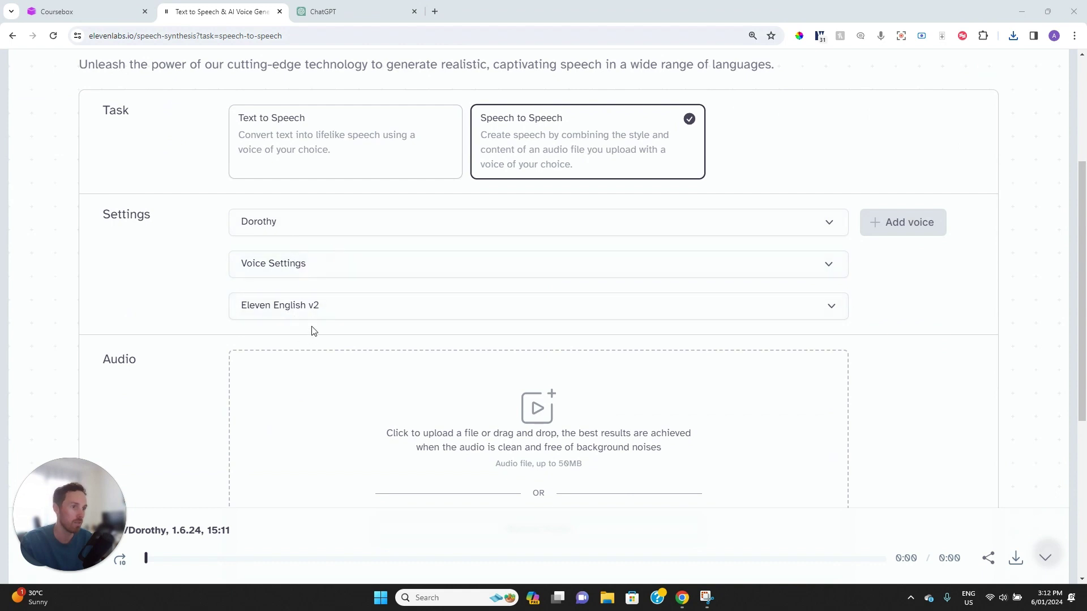
left_click(300, 275)
scroll(150, 340, "down", 5)
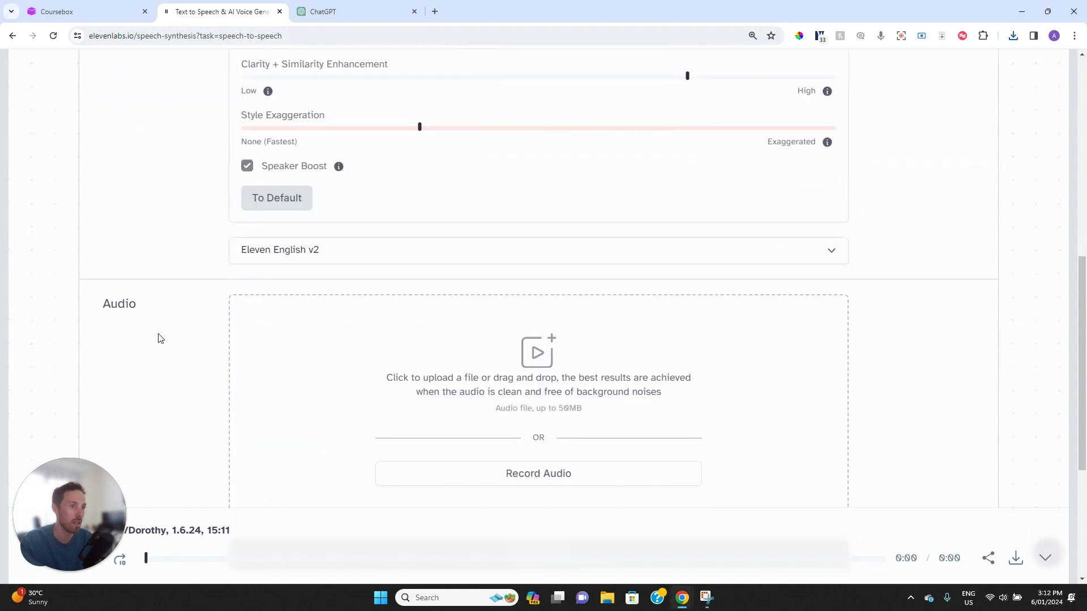
scroll(453, 334, "down", 1)
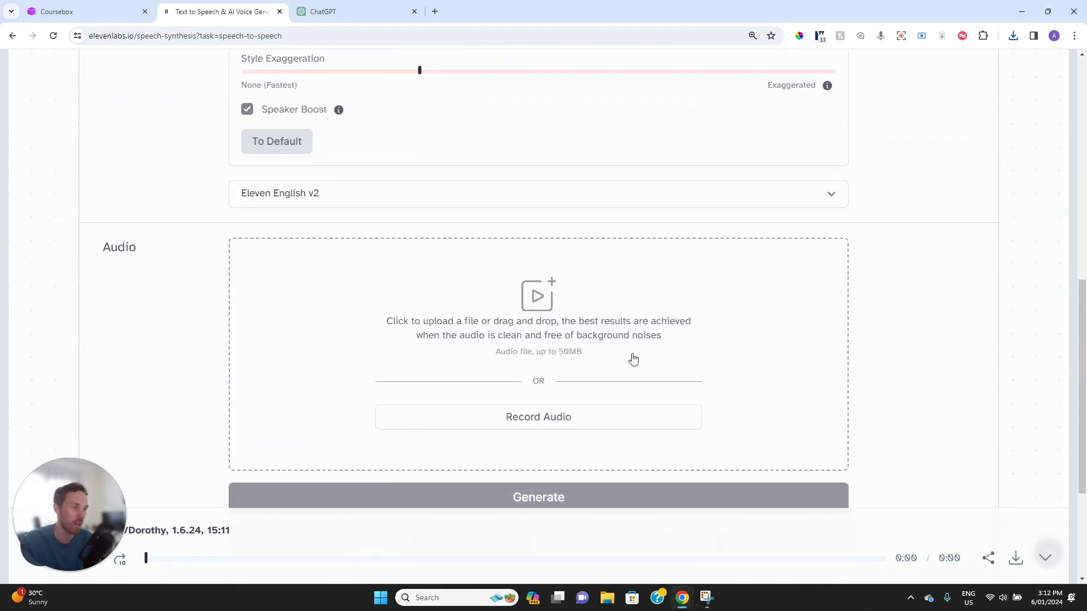
scroll(566, 336, "down", 1)
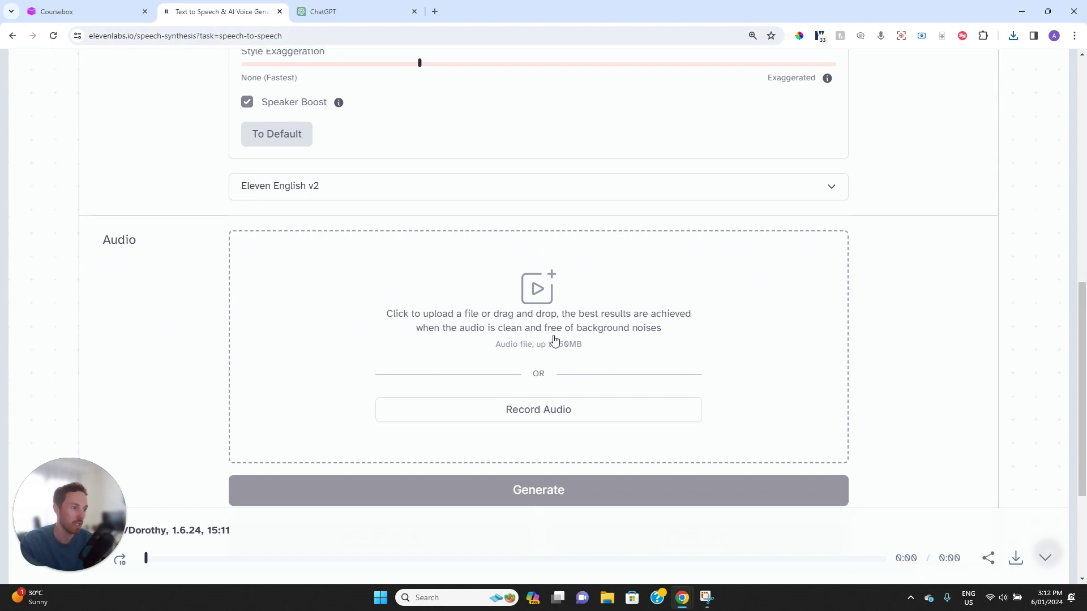
scroll(589, 354, "down", 1)
scroll(572, 321, "down", 1)
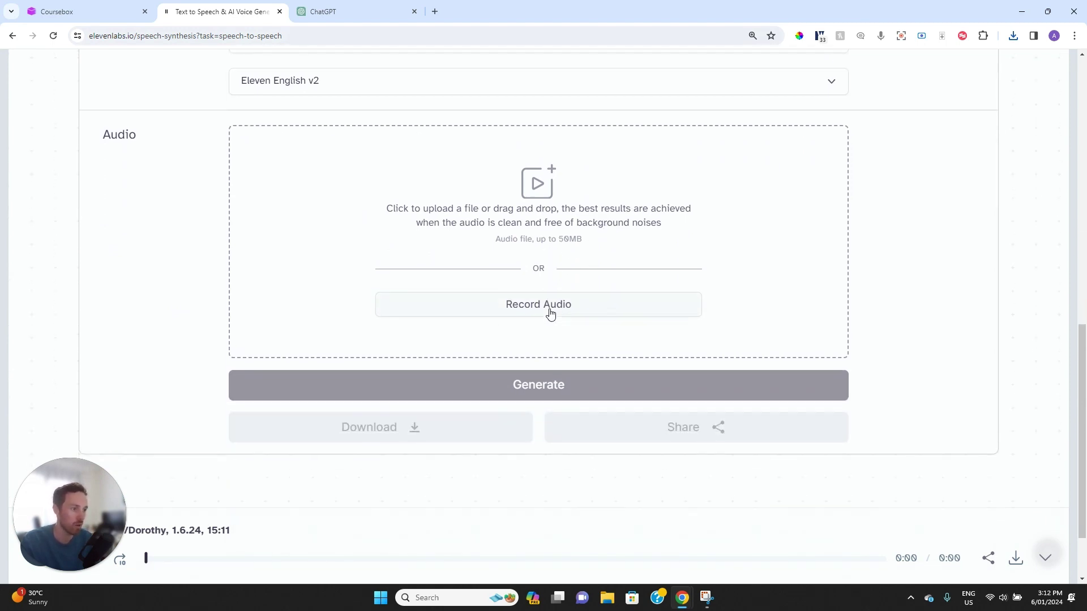
Record a 0:13 microphone clip, generate its Dorothy speech-to-speech version and play it
left_click(529, 307)
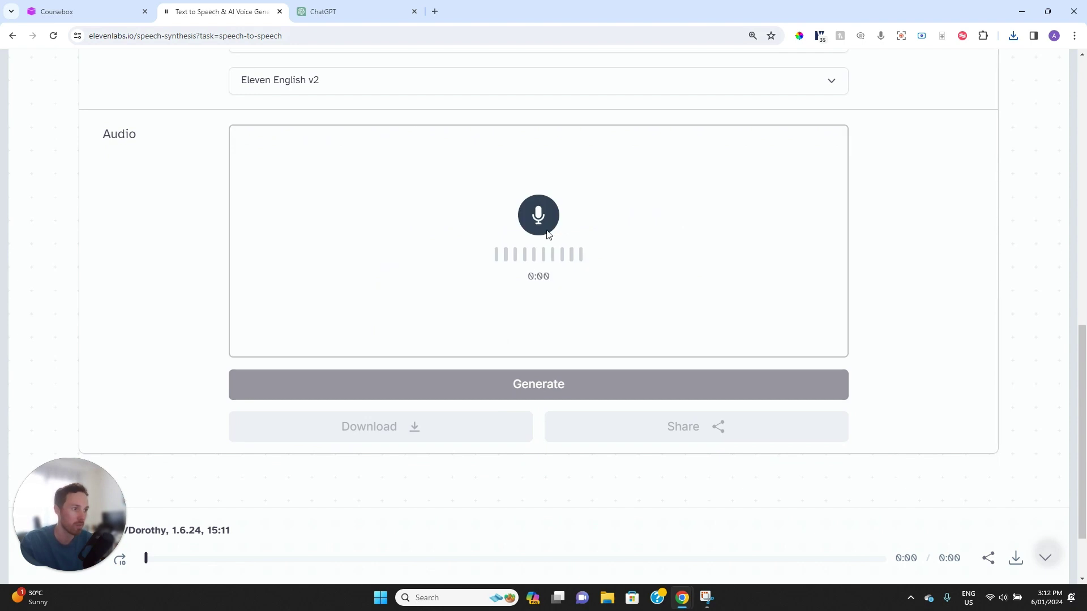
left_click(538, 222)
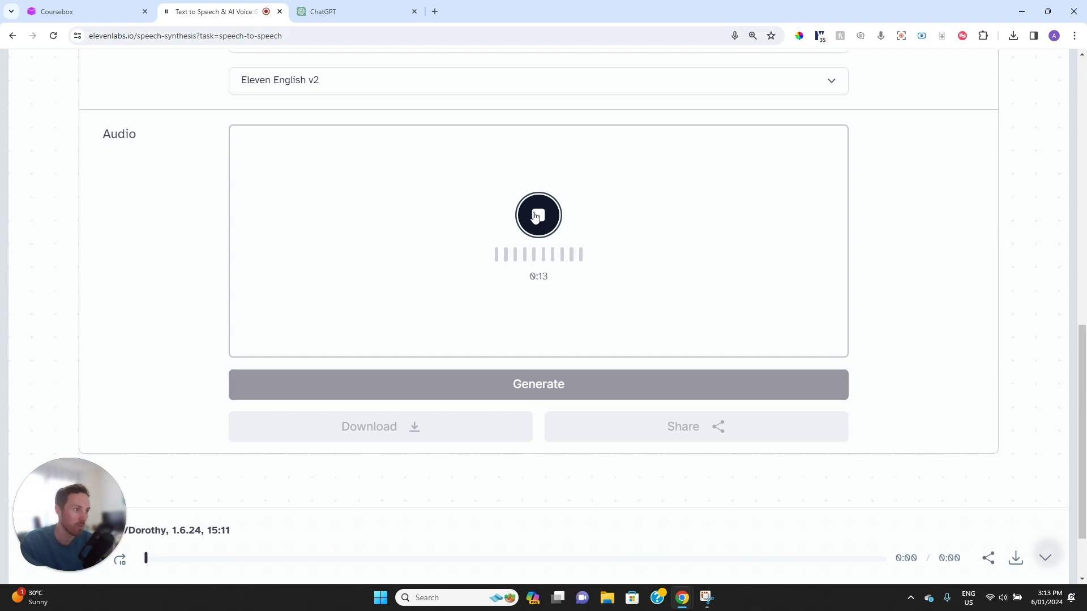
left_click(537, 220)
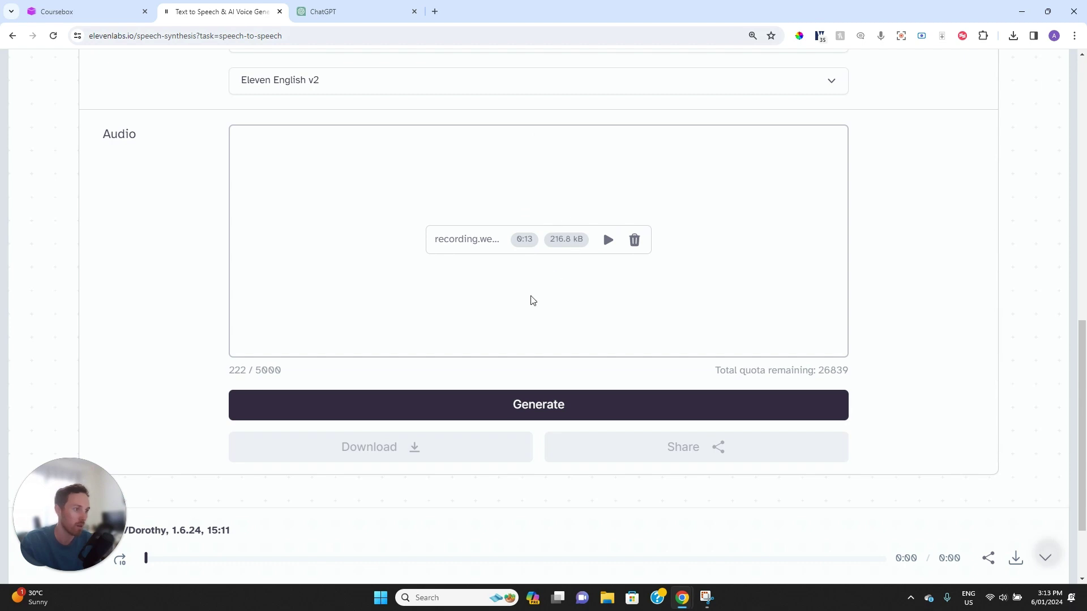
left_click(548, 403)
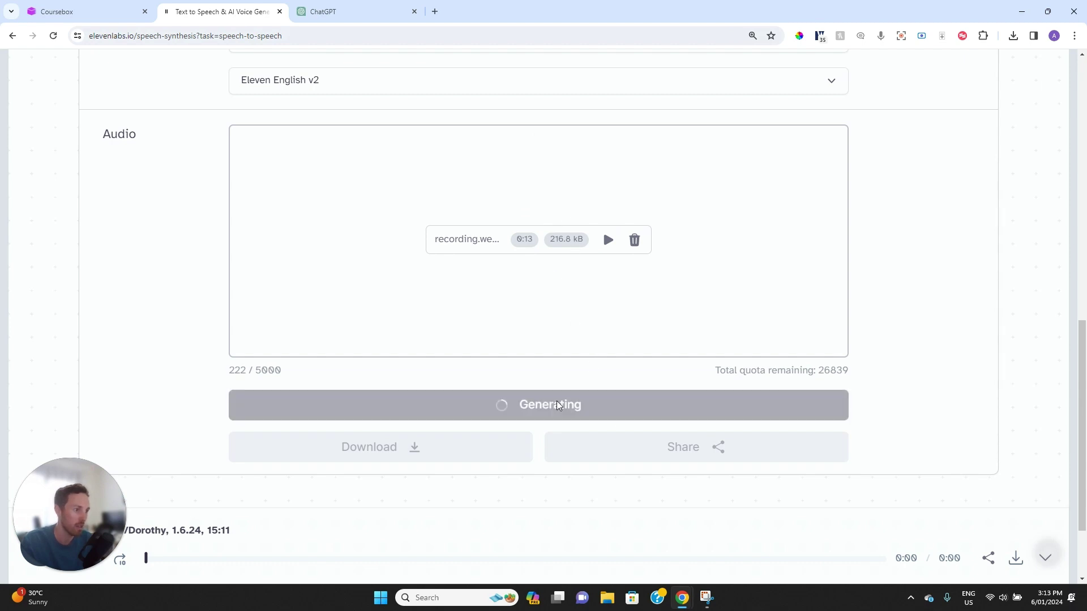
left_click_drag(89, 520, 89, 436)
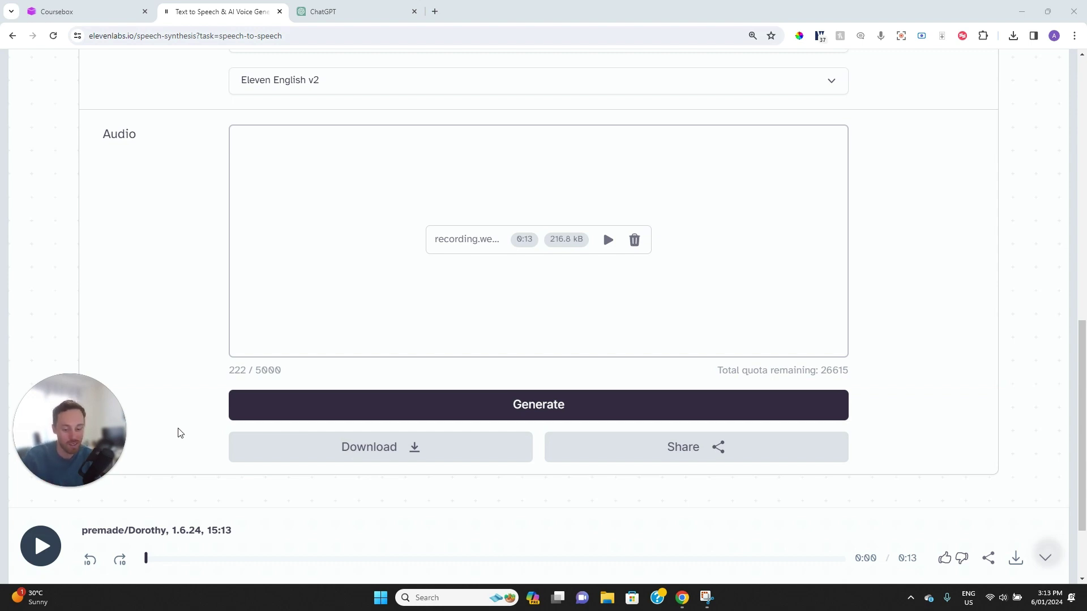
Check the voice list, keep Dorothy selected, and scroll down the Speech Synthesis page
scroll(364, 315, "up", 10)
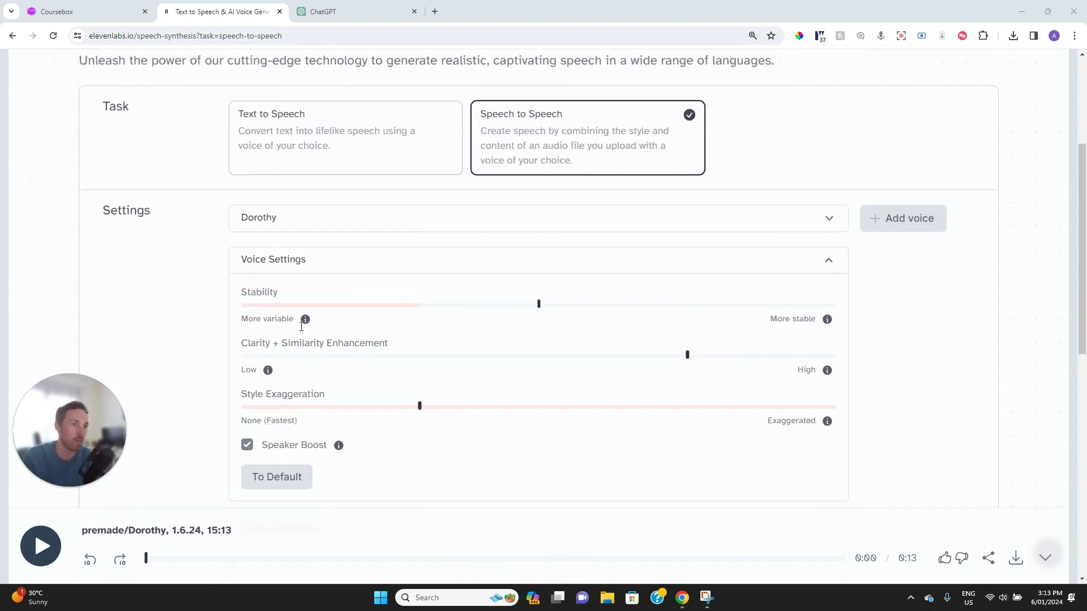
scroll(297, 280, "up", 1)
left_click(287, 286)
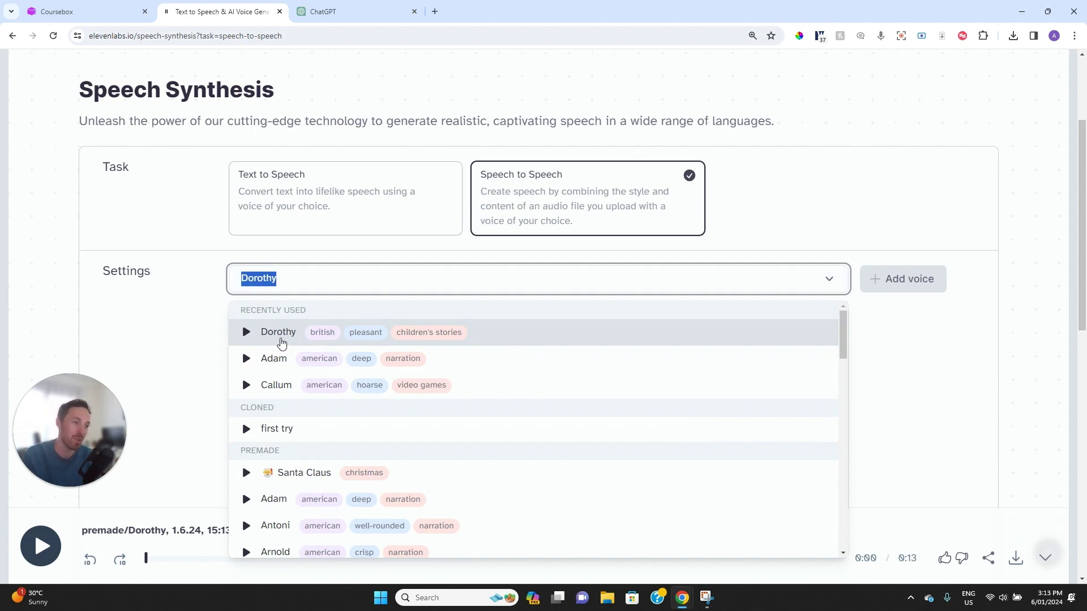
left_click(146, 338)
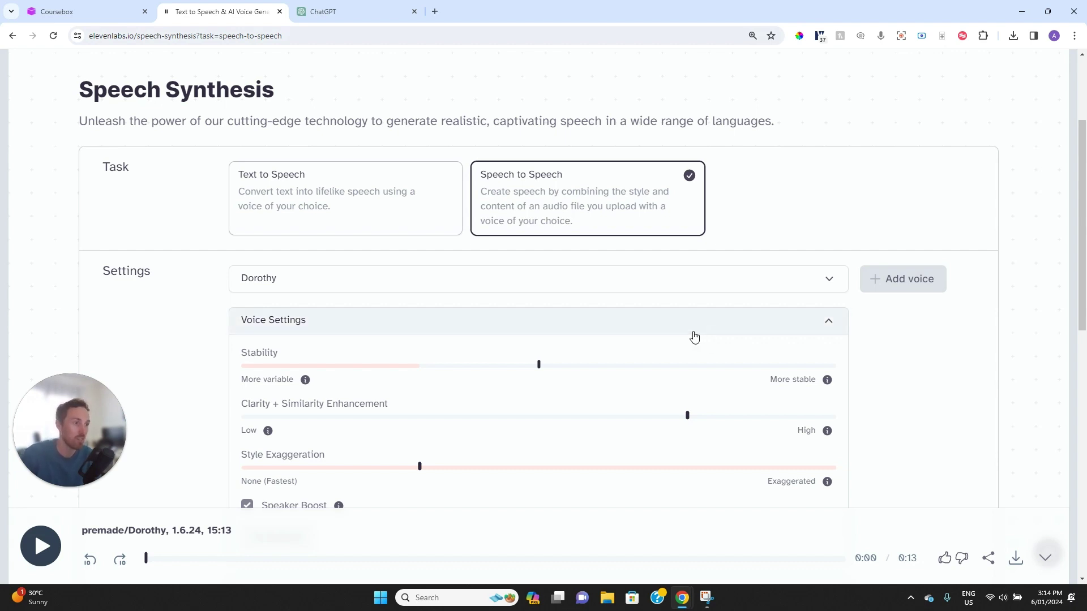
scroll(413, 349, "down", 3)
scroll(363, 379, "down", 4)
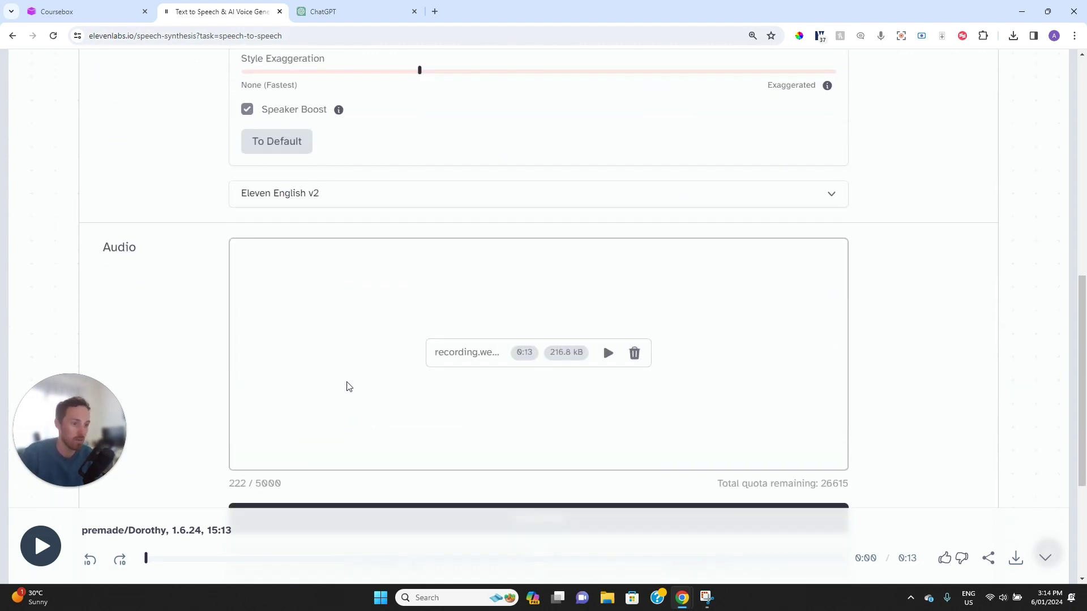
scroll(329, 363, "down", 3)
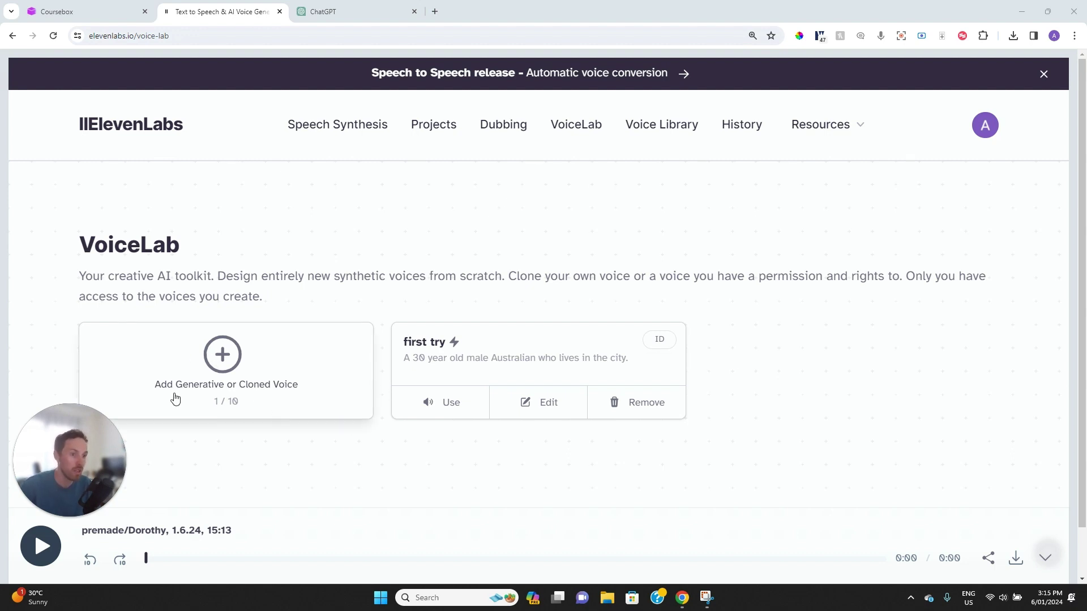
Start a new Instant Voice Cloning voice and enter your own name as its name
left_click(226, 366)
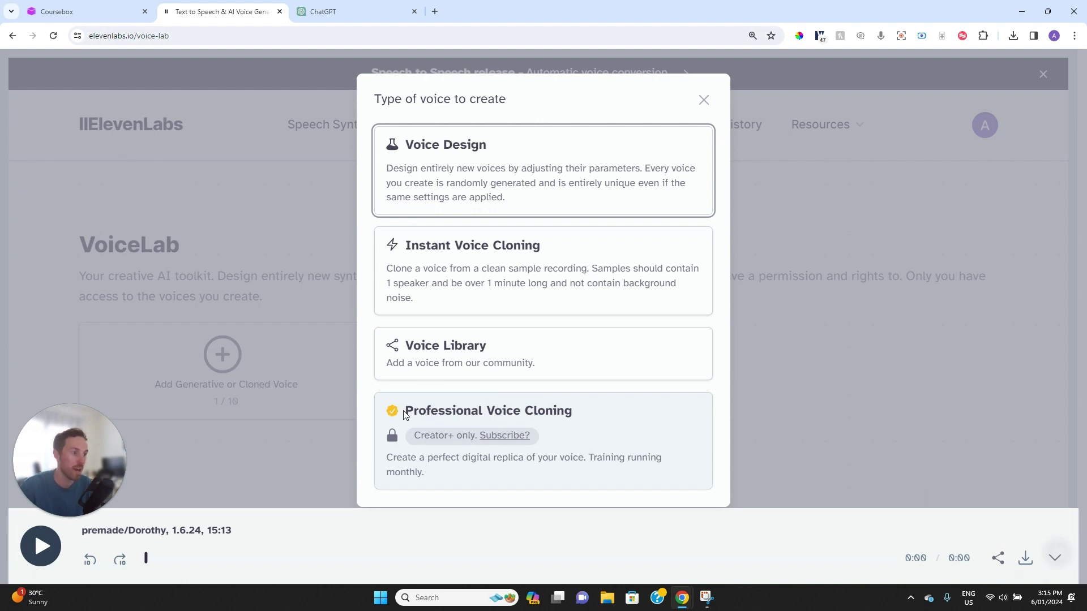
left_click(473, 286)
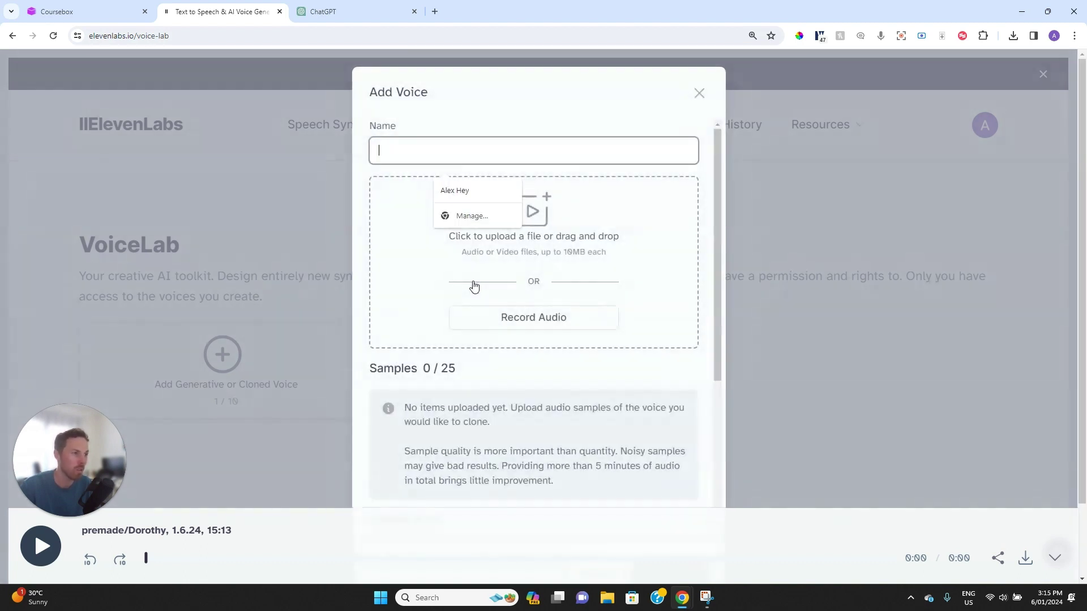
left_click(453, 190)
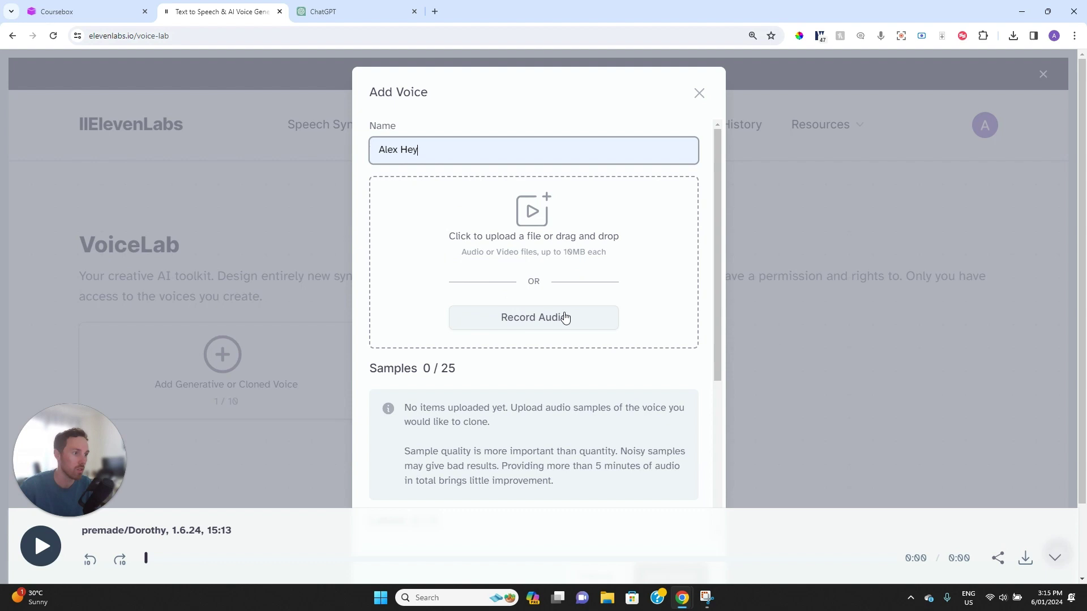
scroll(562, 316, "down", 3)
scroll(555, 265, "down", 1)
scroll(553, 259, "up", 4)
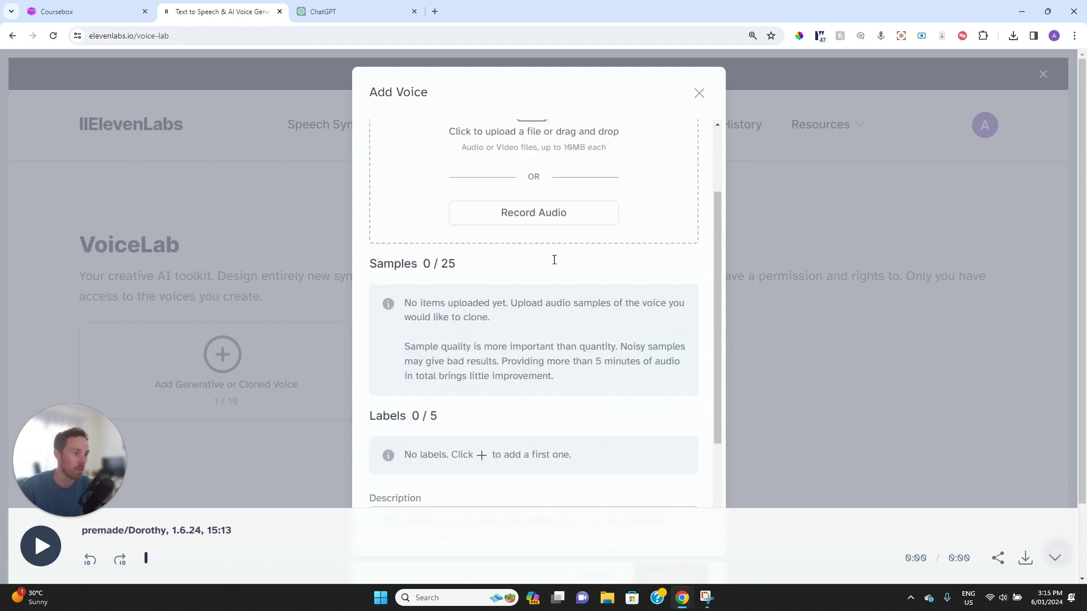
Record a voice sample, describe it as 'Australian male from Perth', and confirm cloning consent
left_click(555, 328)
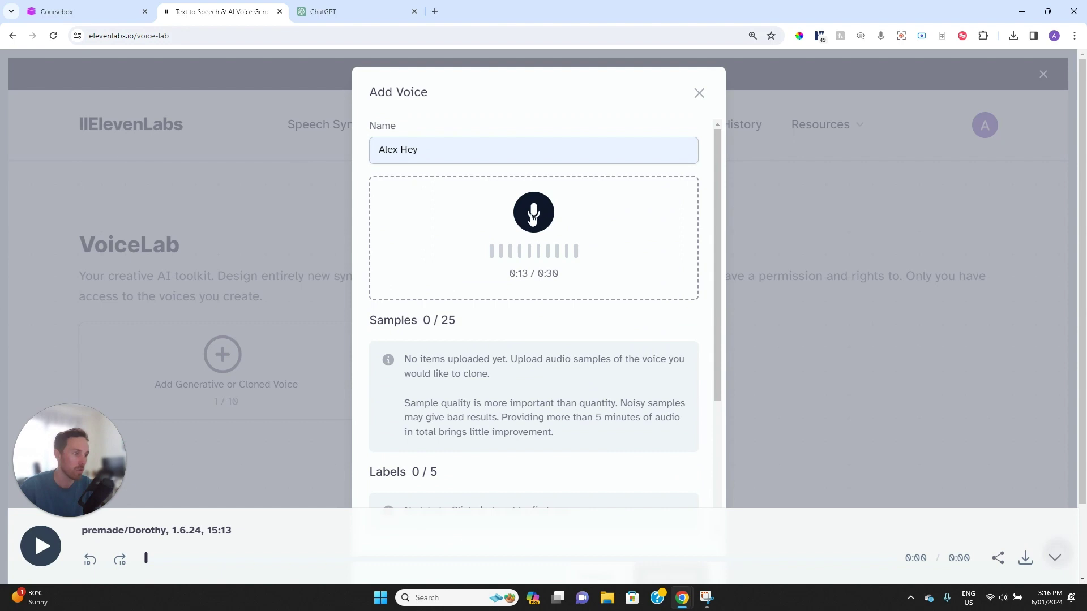
scroll(533, 213, "down", 3)
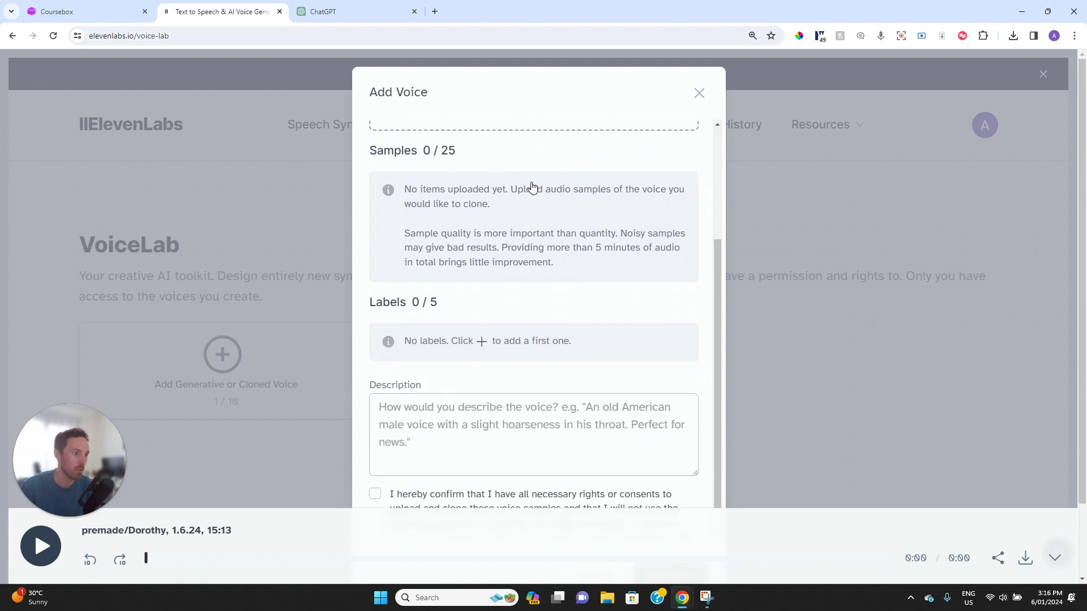
scroll(532, 187, "down", 1)
left_click(483, 404)
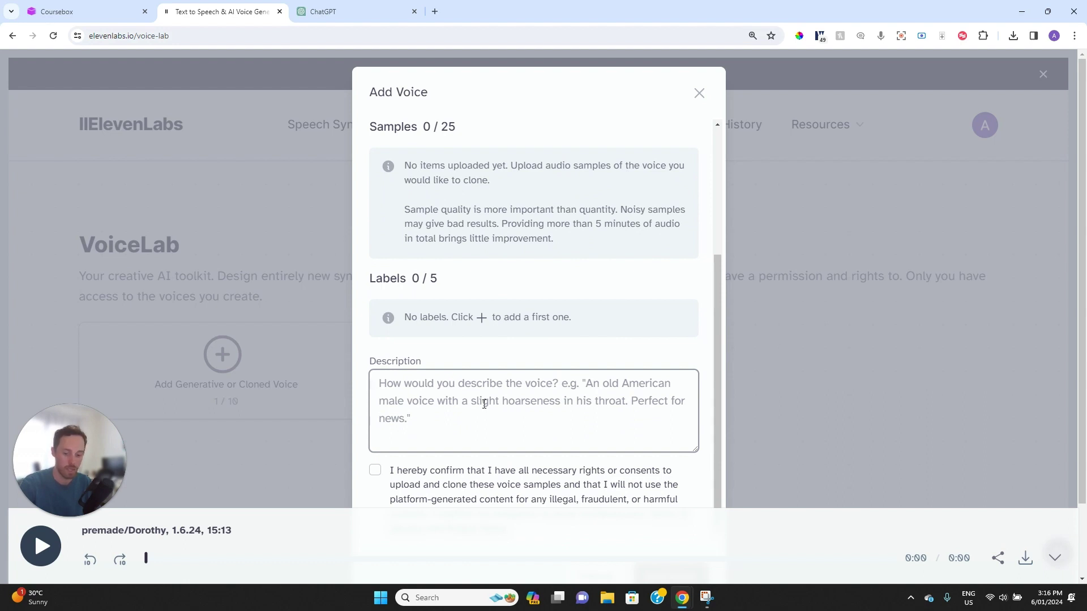
type("Australian male from Pert")
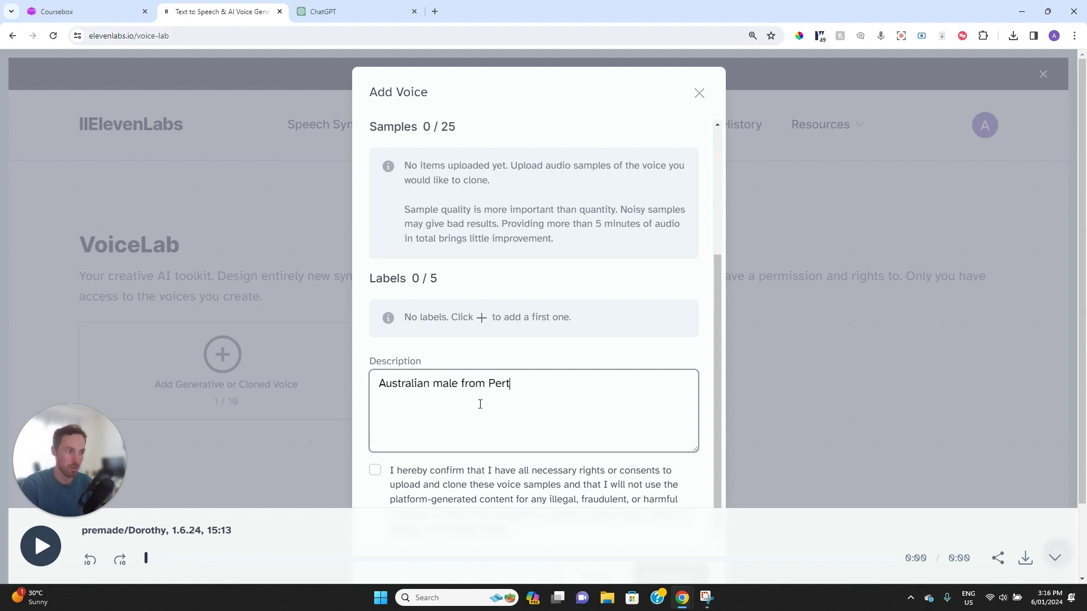
type("h")
scroll(480, 404, "down", 2)
left_click(403, 395)
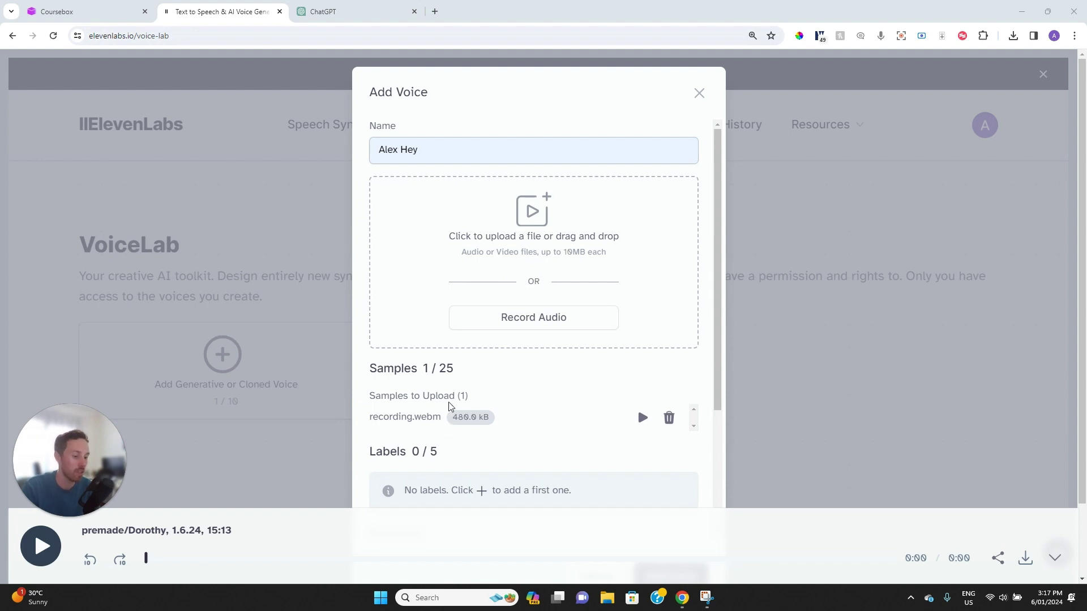
scroll(566, 368, "down", 4)
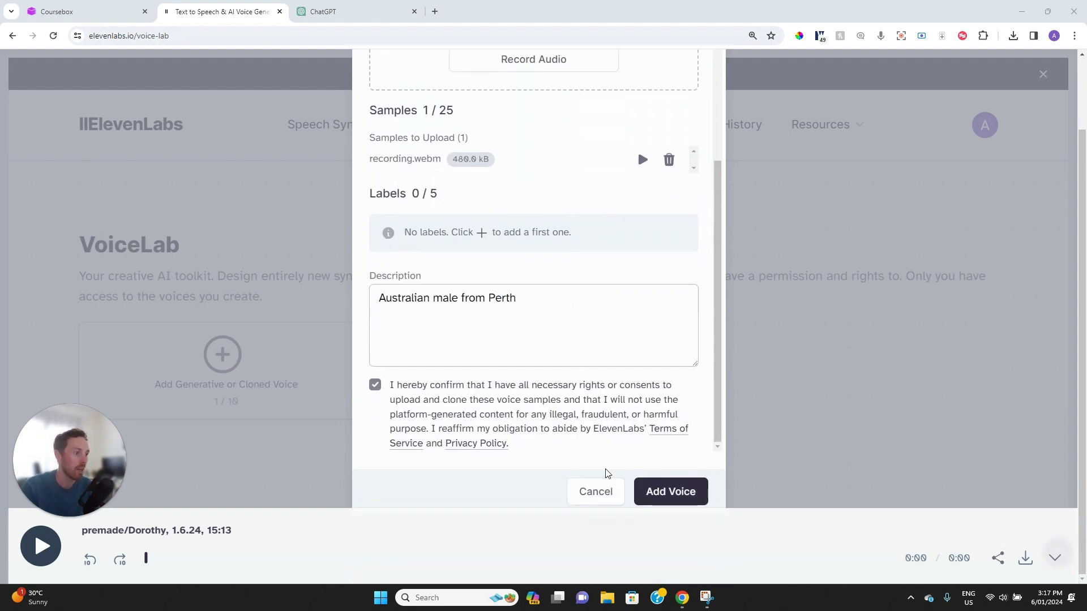
Add the cloned voice and select the new Alex Hey voice for text to speech
left_click(669, 491)
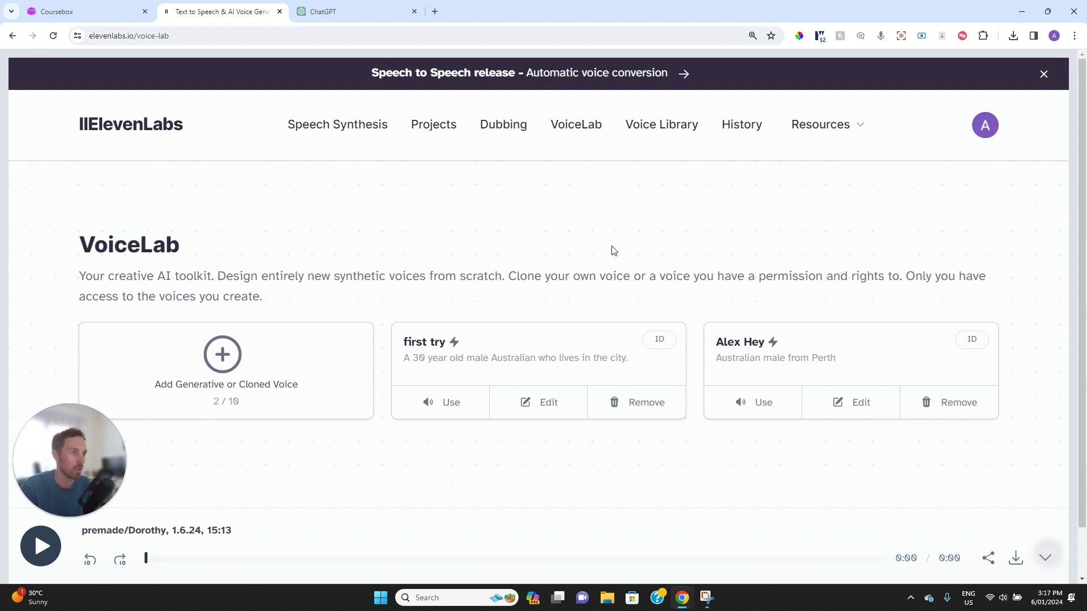
scroll(532, 272, "down", 1)
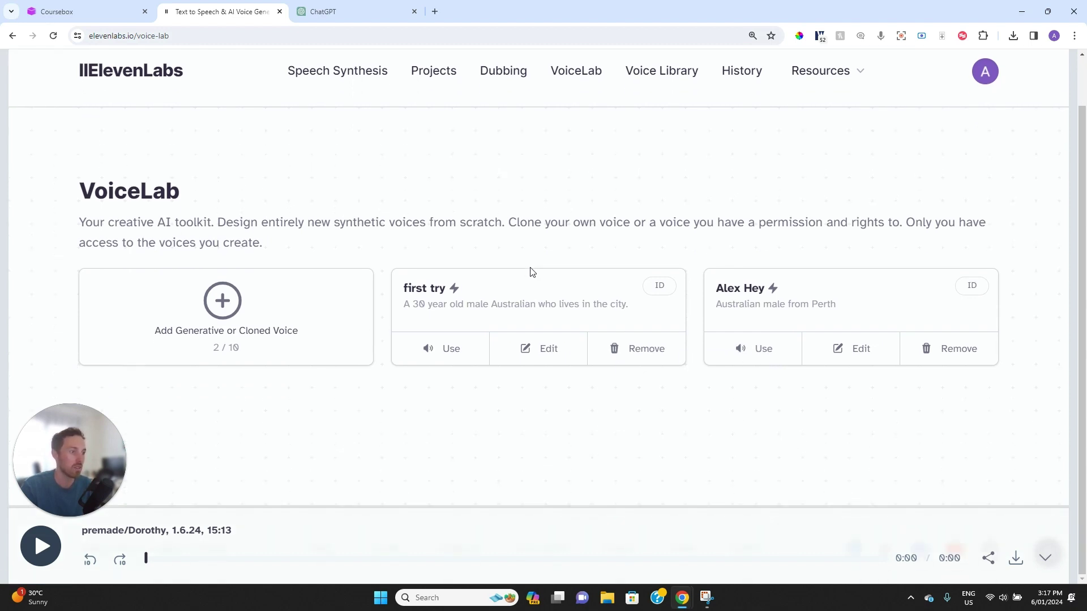
left_click(762, 350)
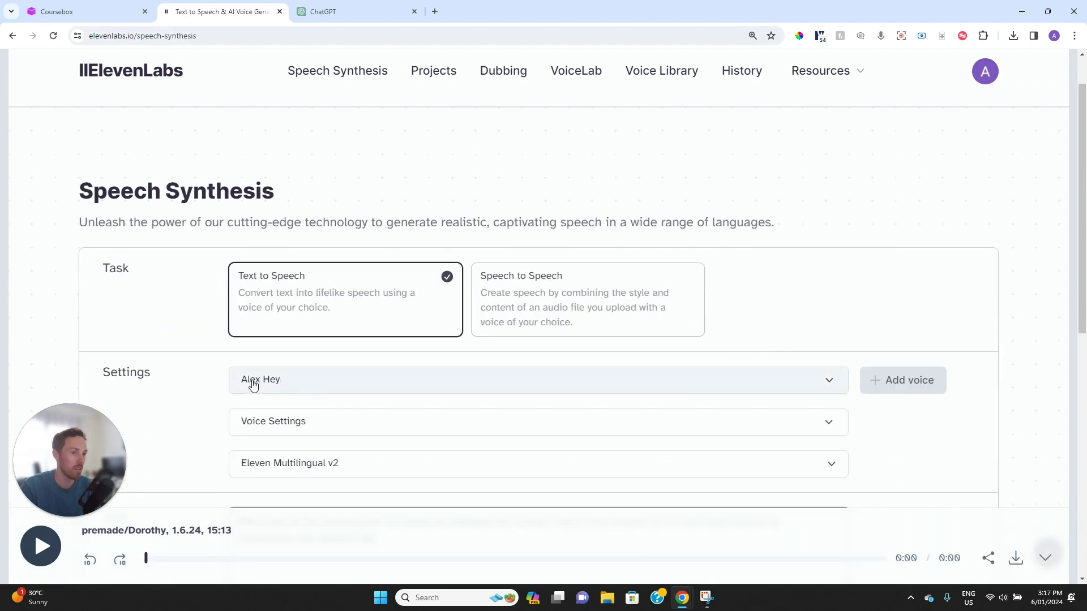
Confirm Alex Hey stays selected in the voice list
left_click(270, 385)
scroll(182, 316, "down", 3)
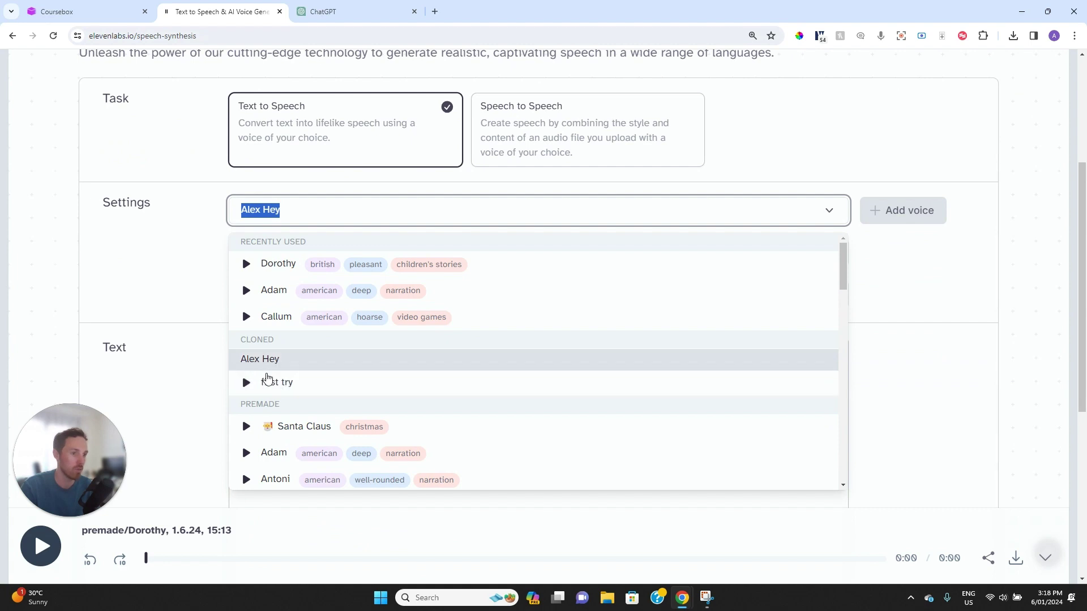
left_click(172, 302)
Generate the 0:11 AI course welcome clip and play it back, raising the volume
left_click(396, 372)
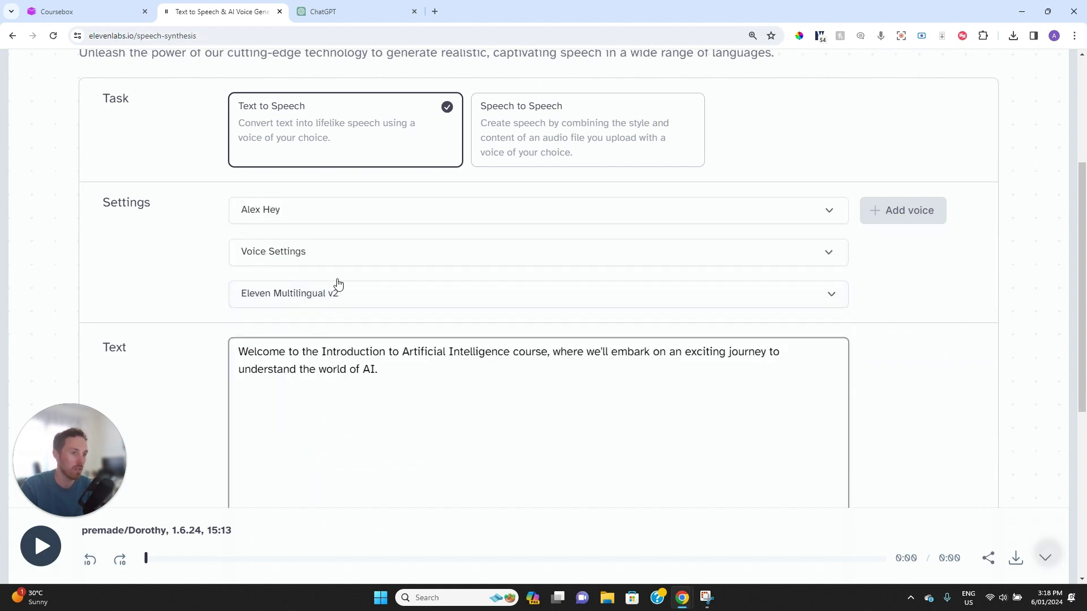
scroll(340, 283, "down", 6)
scroll(364, 339, "up", 1)
left_click(470, 356)
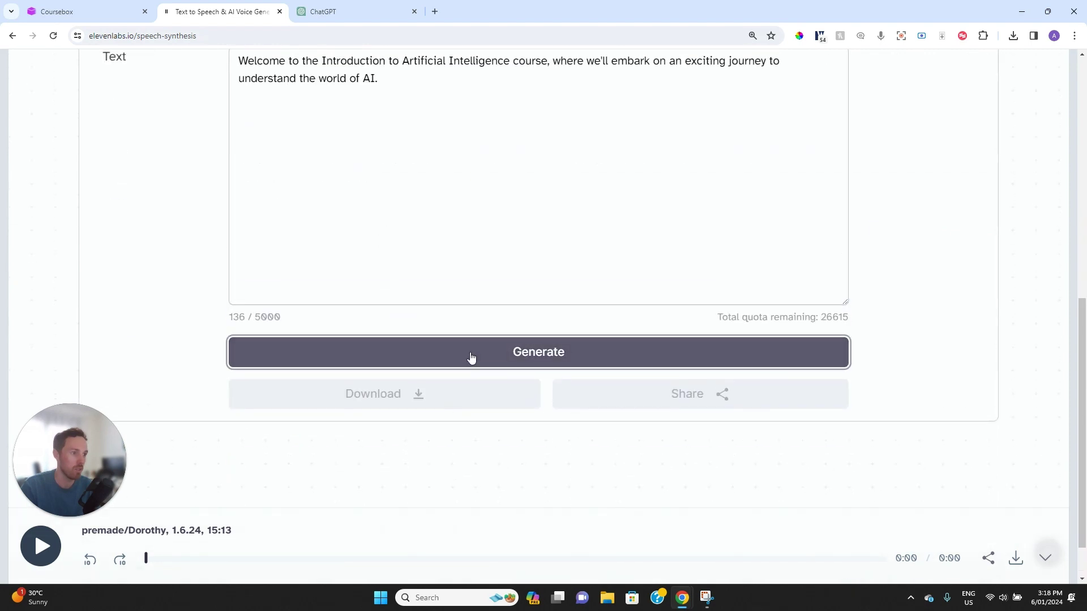
scroll(499, 273, "up", 3)
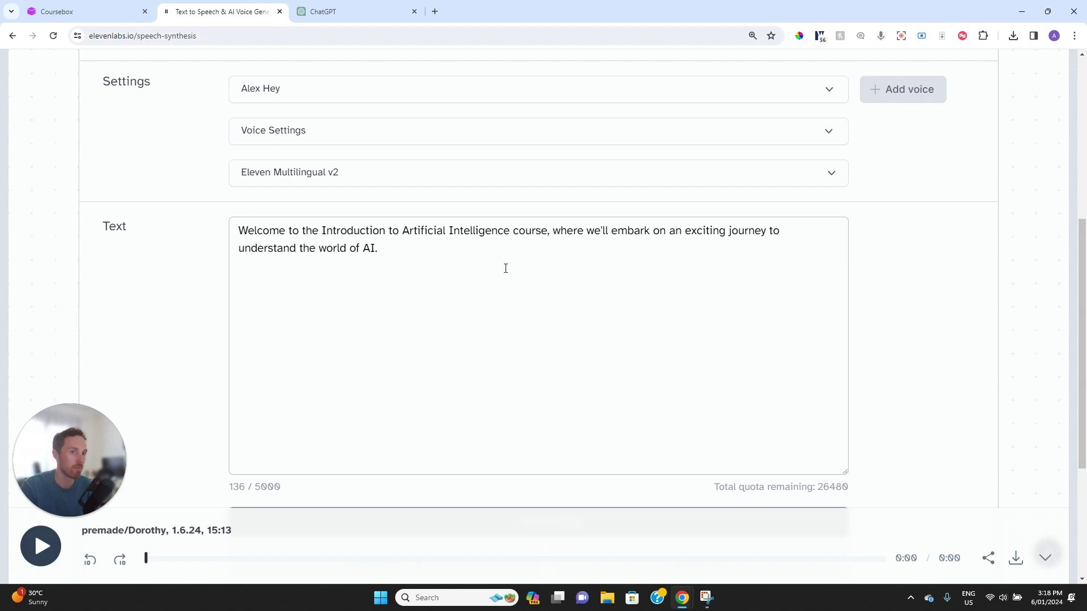
scroll(506, 268, "down", 4)
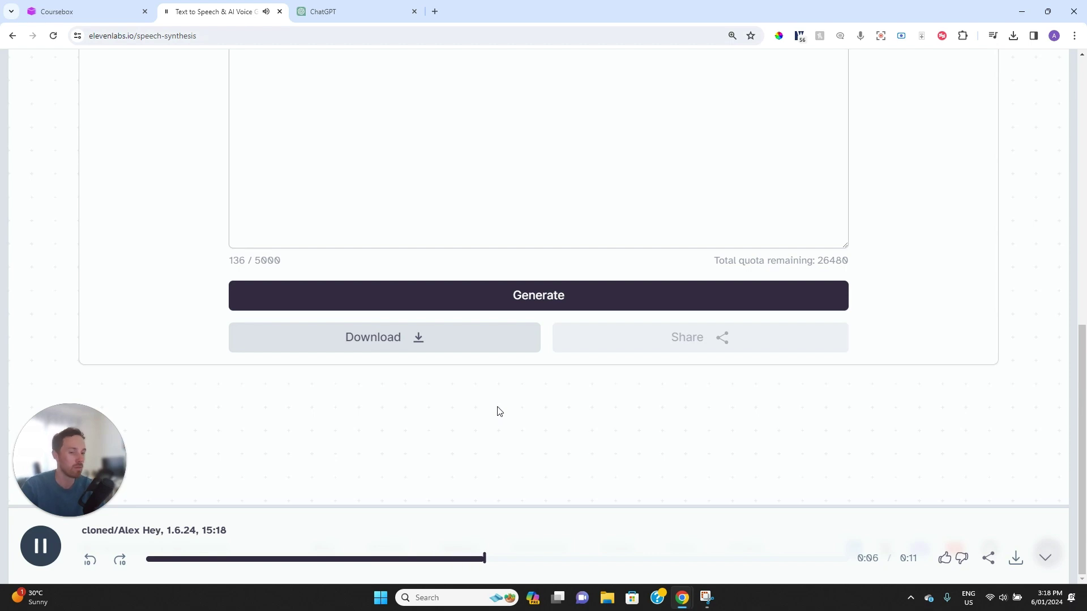
key("XF86AudioRaiseVolume")
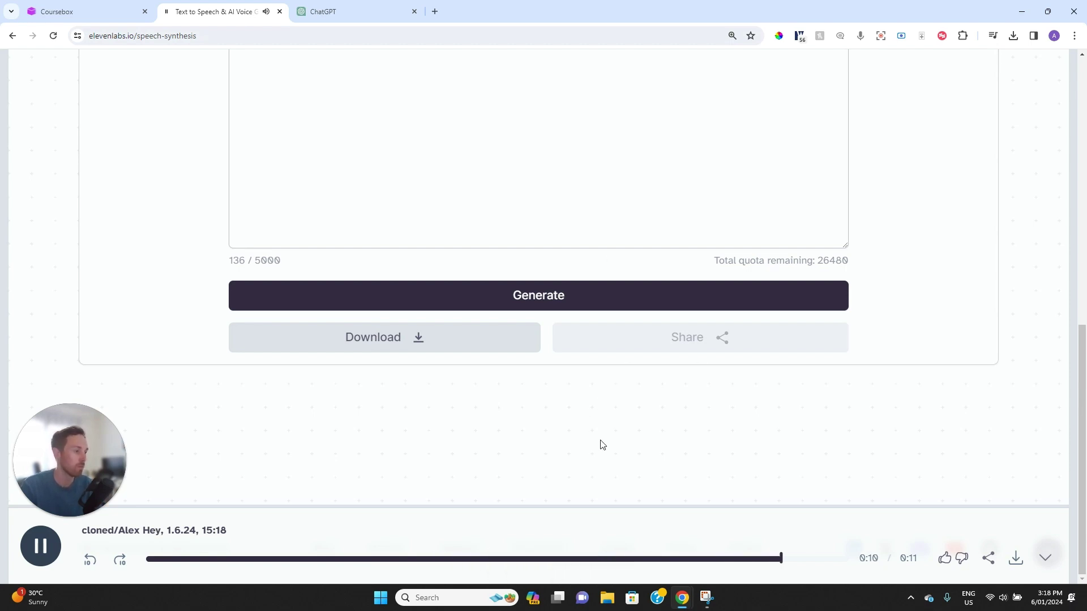
scroll(577, 440, "up", 1)
scroll(553, 434, "up", 6)
scroll(537, 430, "down", 2)
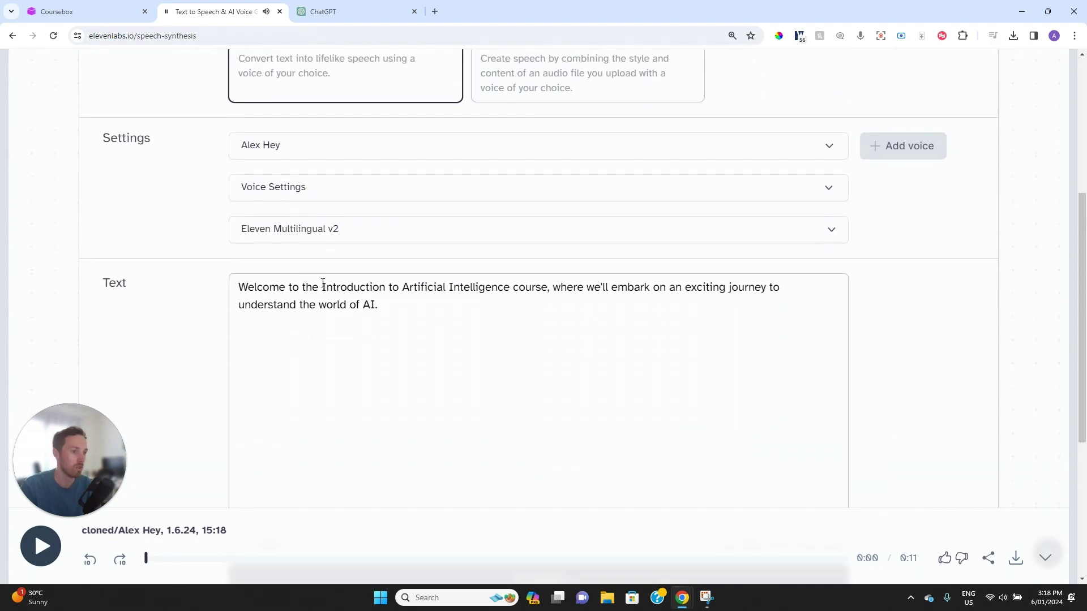
Expand Alex Hey's voice settings and drag Stability down to about 5%
left_click(294, 195)
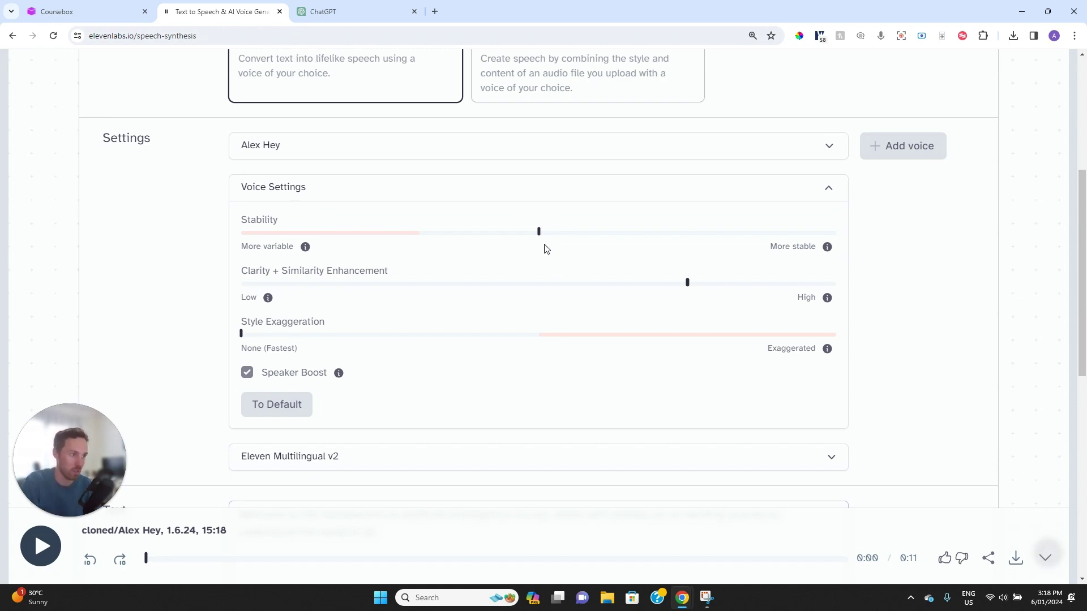
mouse_move(539, 236)
left_click_drag(539, 237, 269, 237)
Regenerate the welcome sentence with the lower stability and play the new 0:11 take
scroll(200, 252, "down", 9)
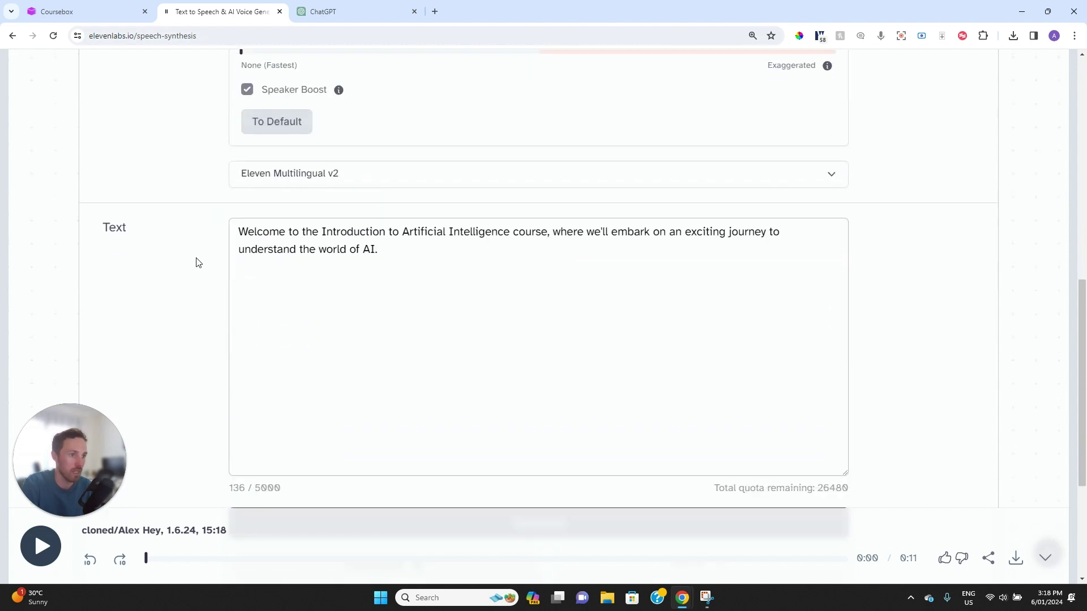
left_click(594, 296)
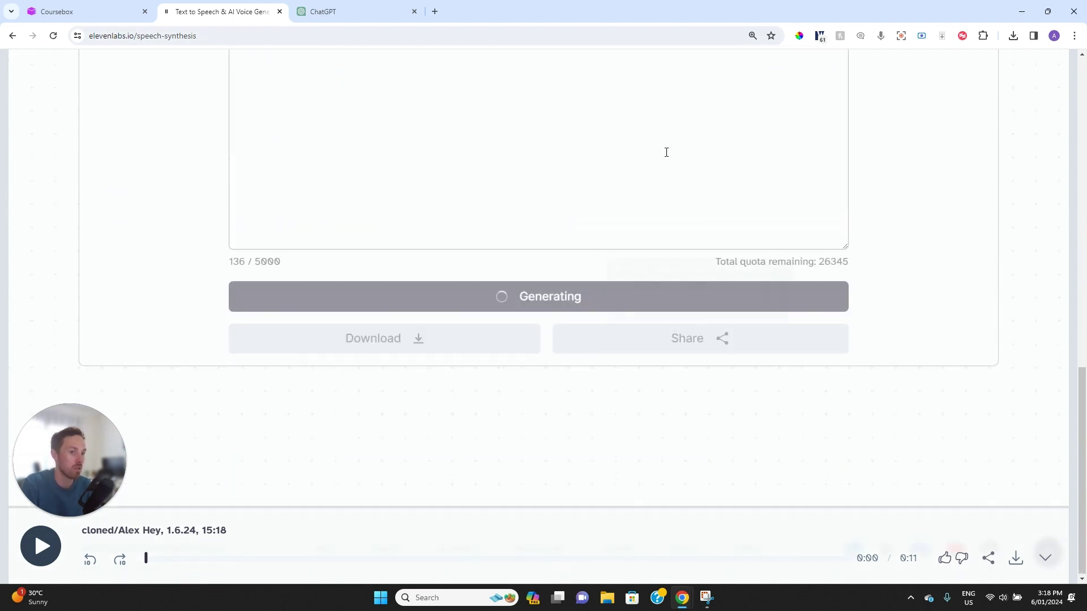
scroll(538, 378, "up", 7)
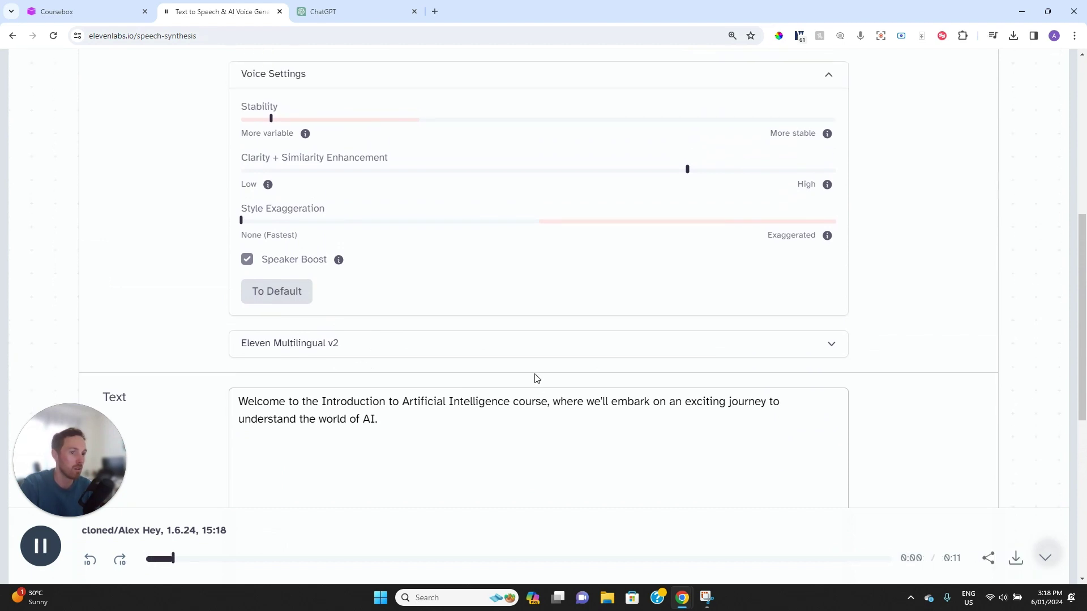
scroll(535, 375, "down", 2)
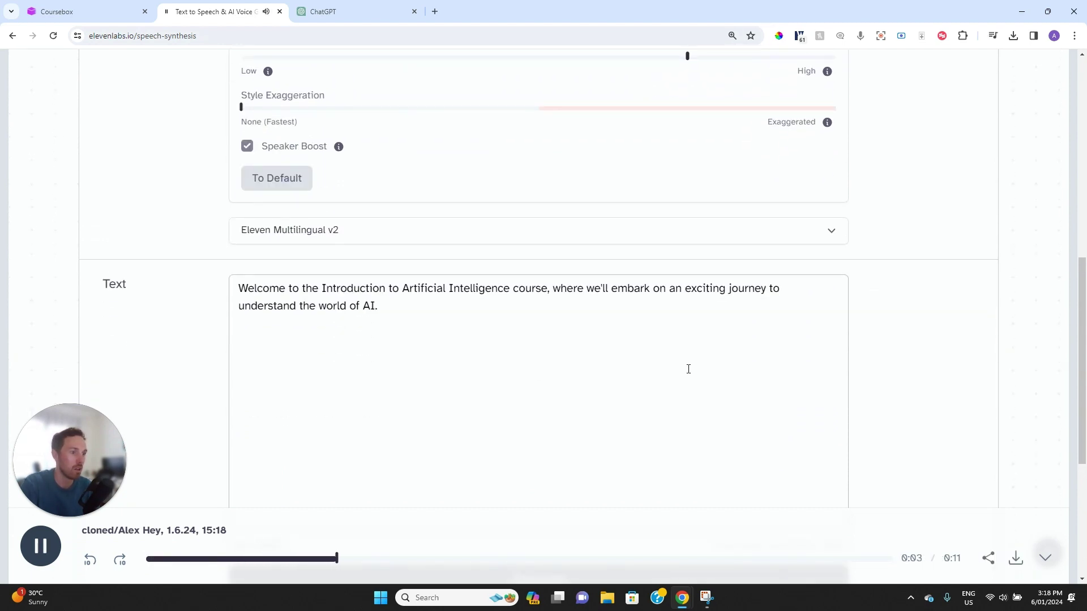
scroll(688, 369, "down", 2)
scroll(688, 369, "up", 5)
scroll(689, 373, "up", 1)
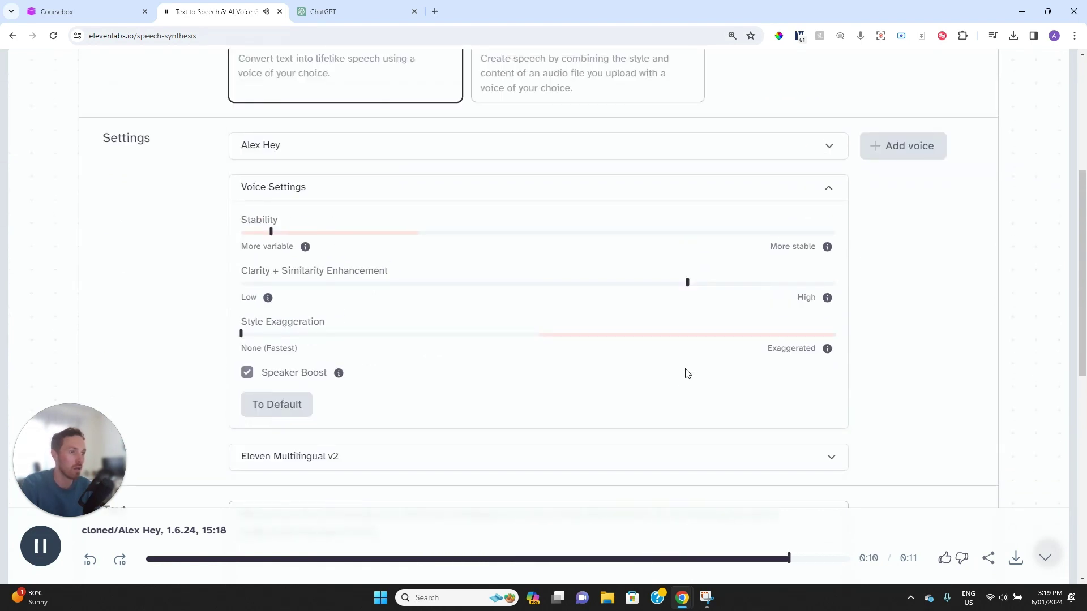
Set Stability to 29%, Clarity + Similarity to 6%, and Style Exaggeration to about 93%
mouse_move(279, 235)
left_click_drag(279, 236, 419, 237)
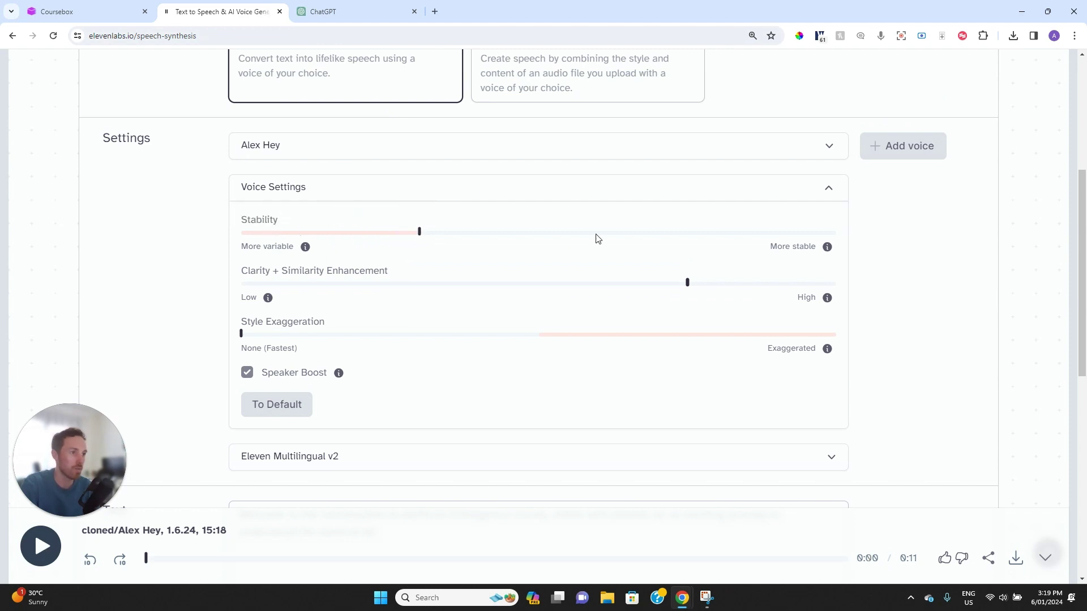
left_click_drag(686, 287, 271, 286)
left_click_drag(242, 335, 793, 356)
Regenerate the intro, listen to the 0:15 take, then lower Style Exaggeration to 6%
scroll(351, 399, "down", 2)
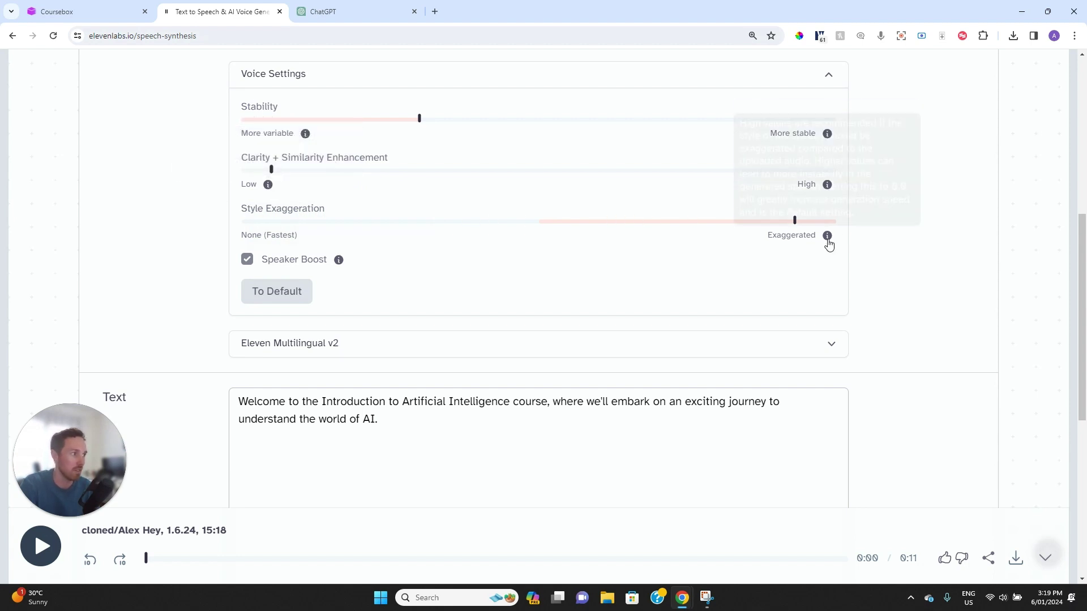
mouse_move(829, 239)
mouse_move(338, 264)
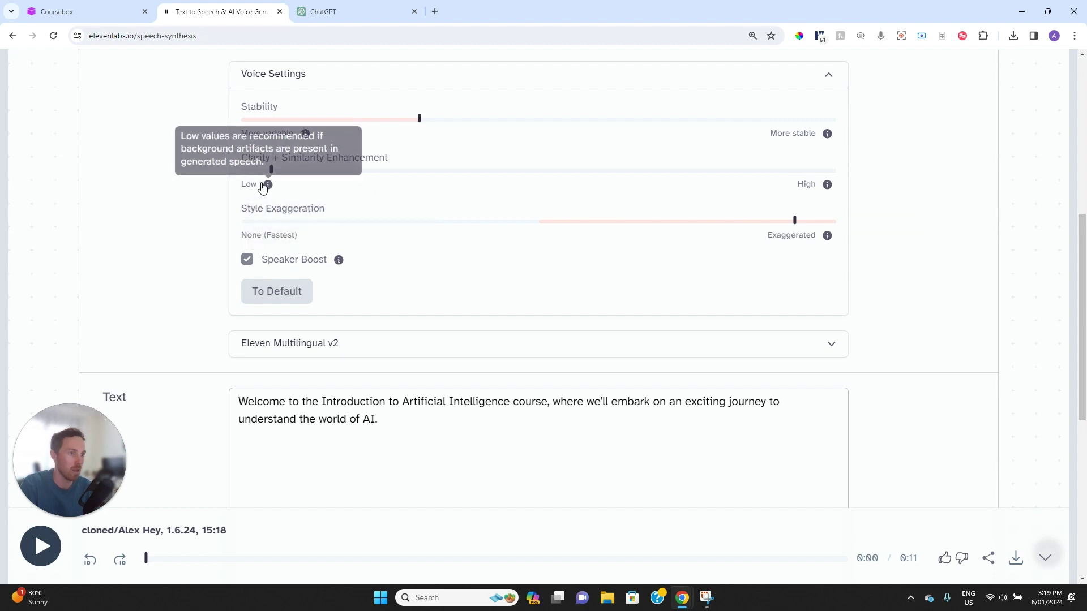
scroll(541, 209, "down", 6)
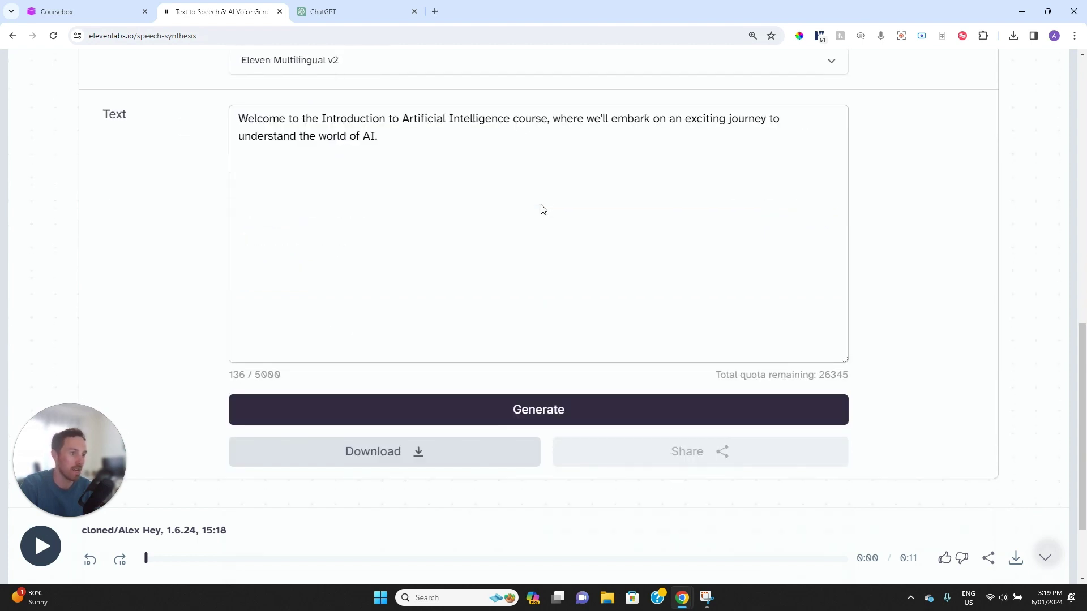
scroll(548, 406, "up", 2)
left_click(532, 408)
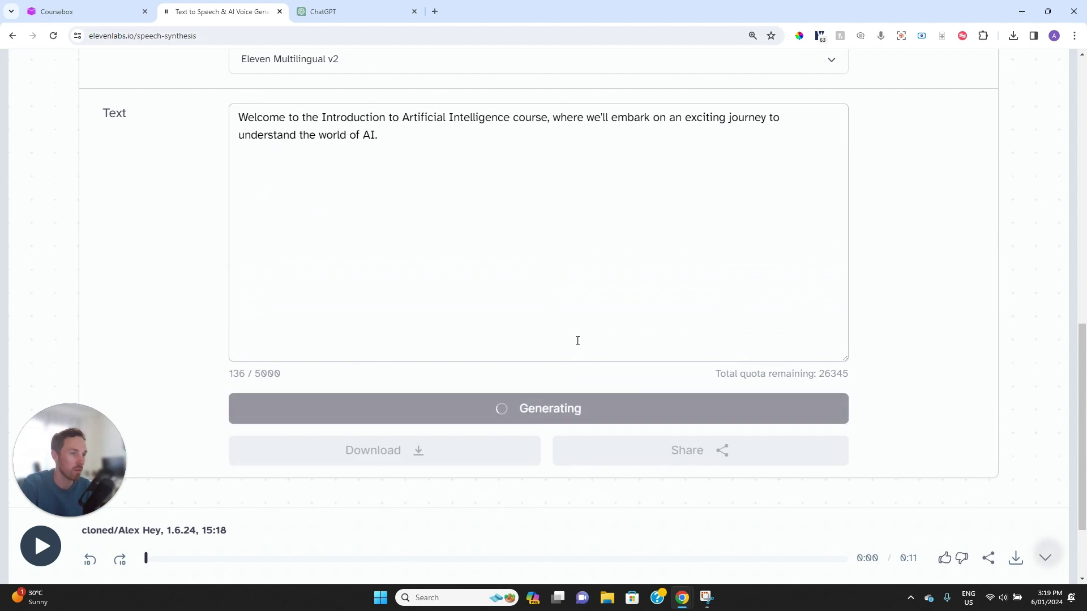
scroll(577, 340, "up", 4)
scroll(572, 339, "down", 2)
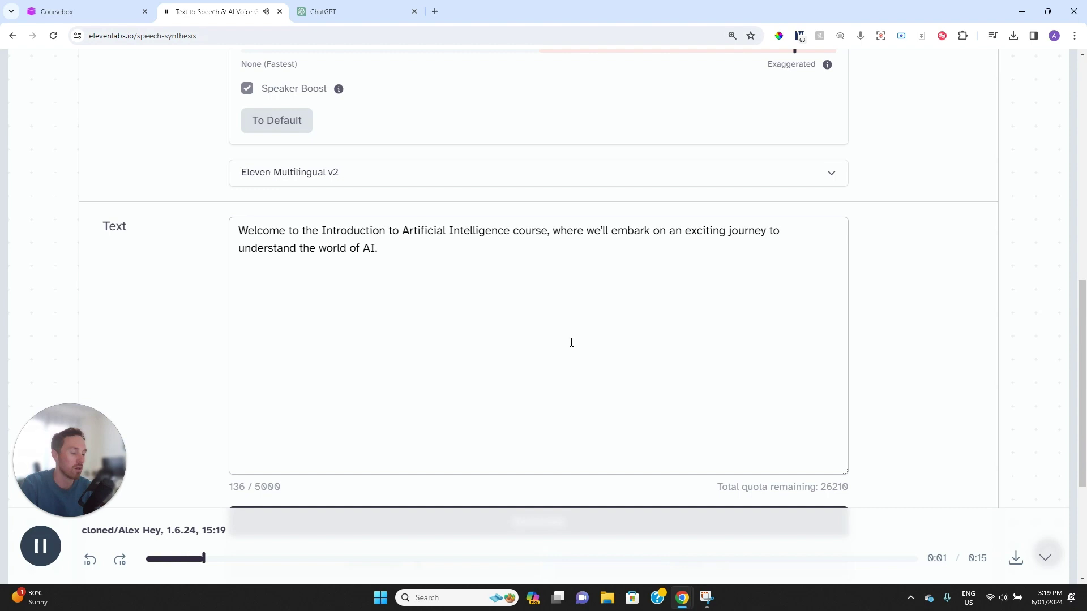
scroll(572, 342, "up", 4)
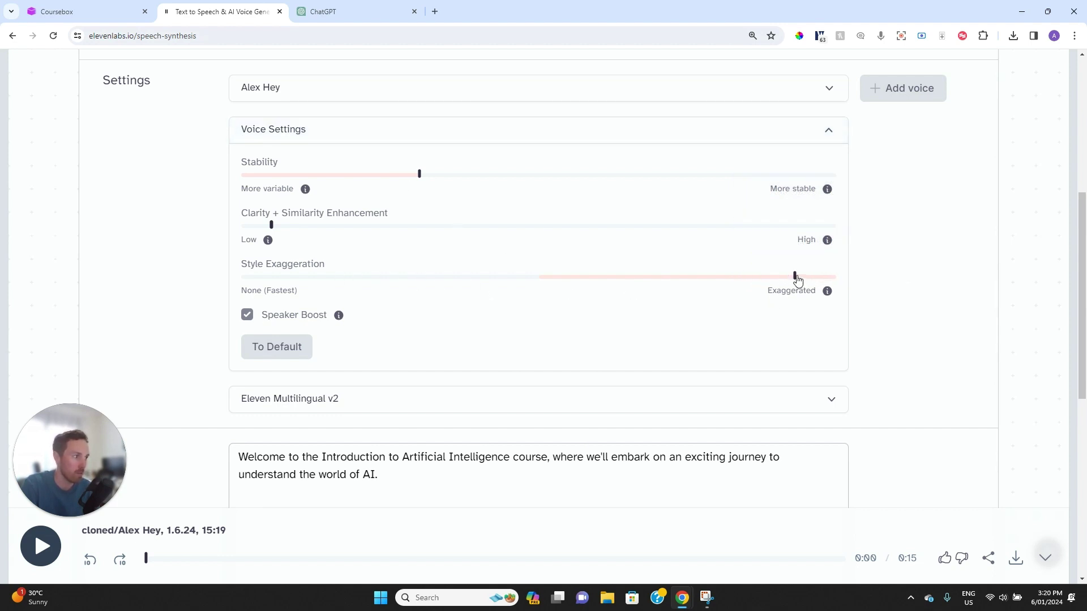
left_click_drag(794, 277, 283, 282)
scroll(529, 292, "up", 5)
scroll(526, 296, "up", 1)
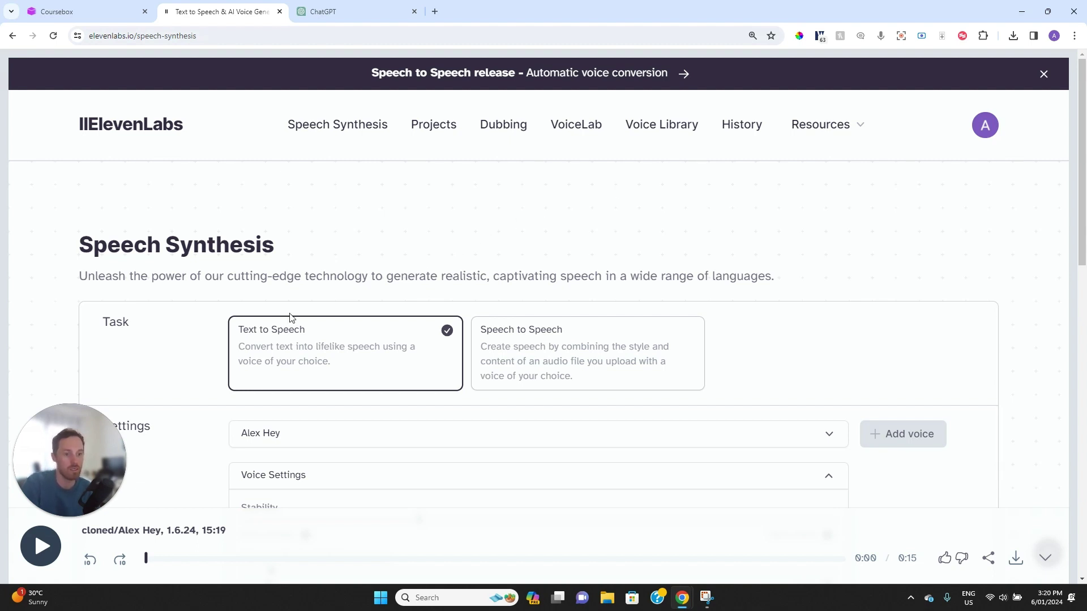
mouse_move(76, 460)
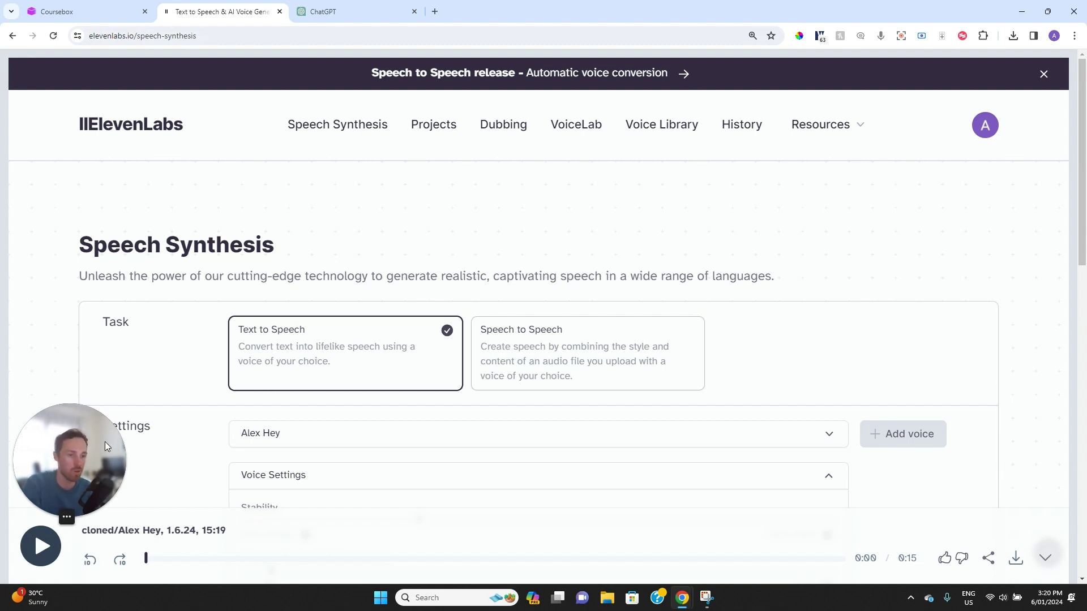